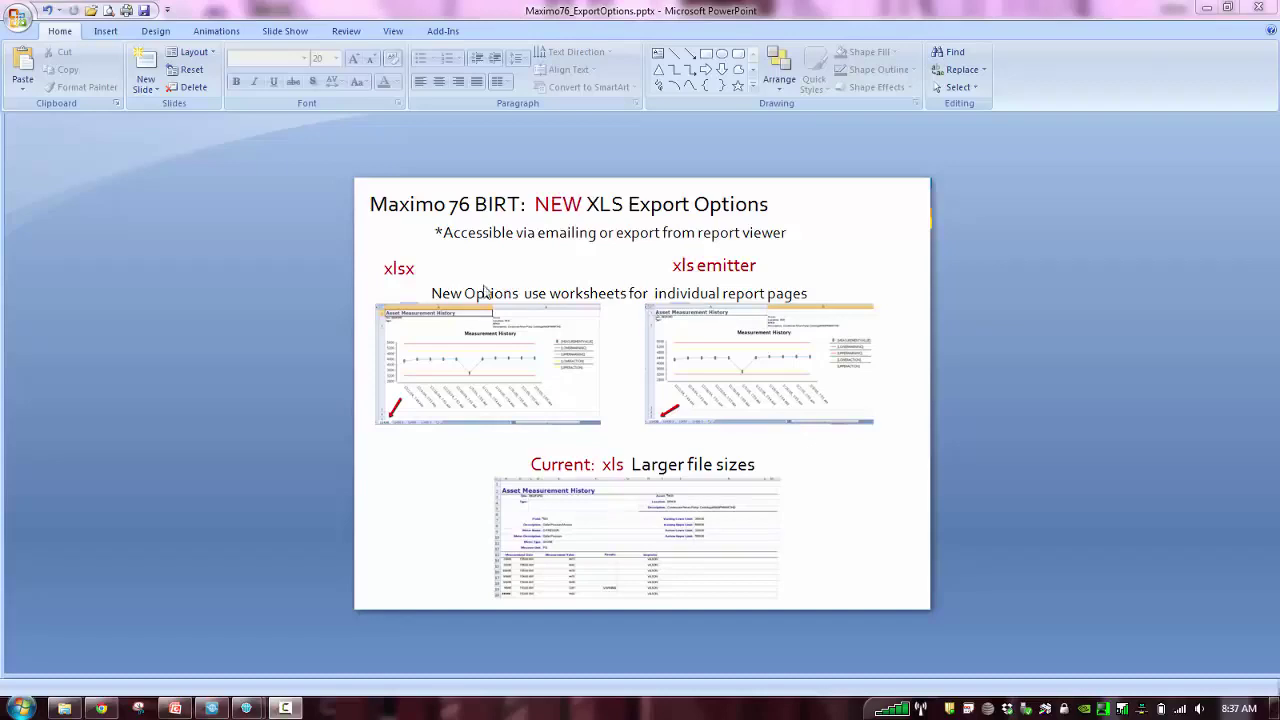
Switch to Maximo in Chrome, open the Asset Measurement History report request and set Site to BEDFORD
click(102, 709)
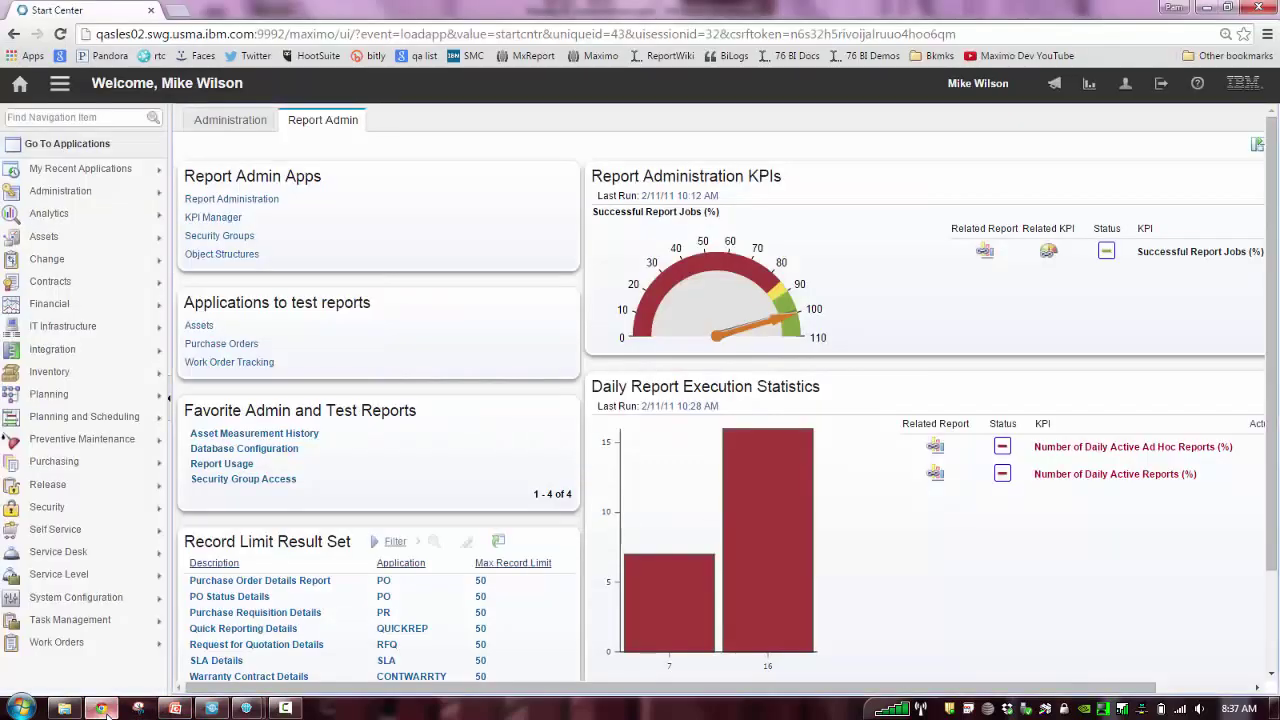
click(292, 437)
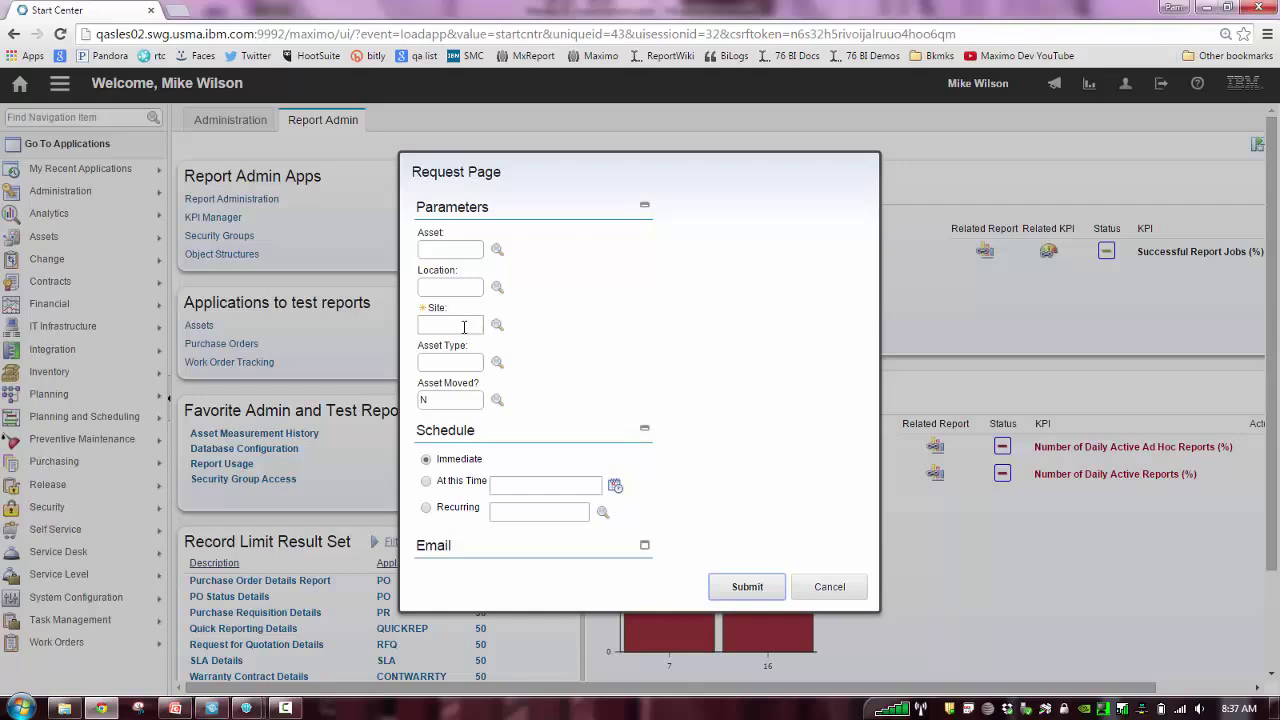
click(463, 326)
text(bedford)
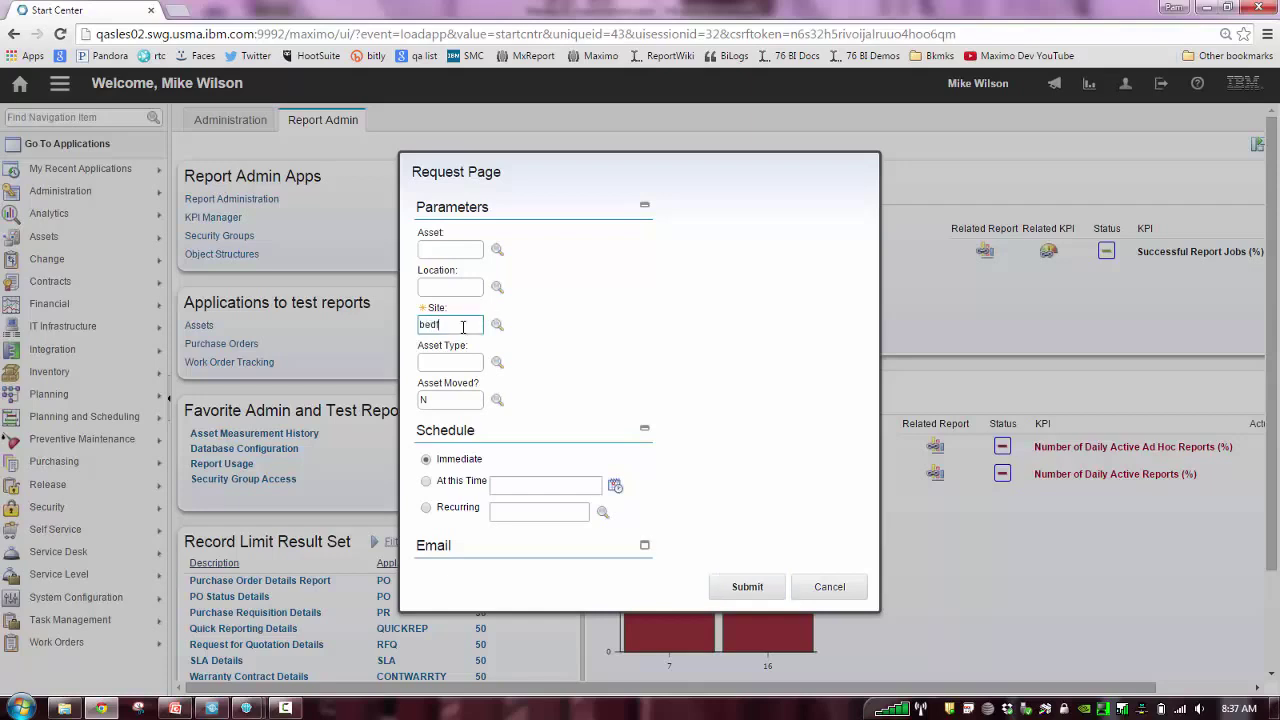
Collapse the Schedule section, expand the Email section to review its file types, and run the report
click(645, 429)
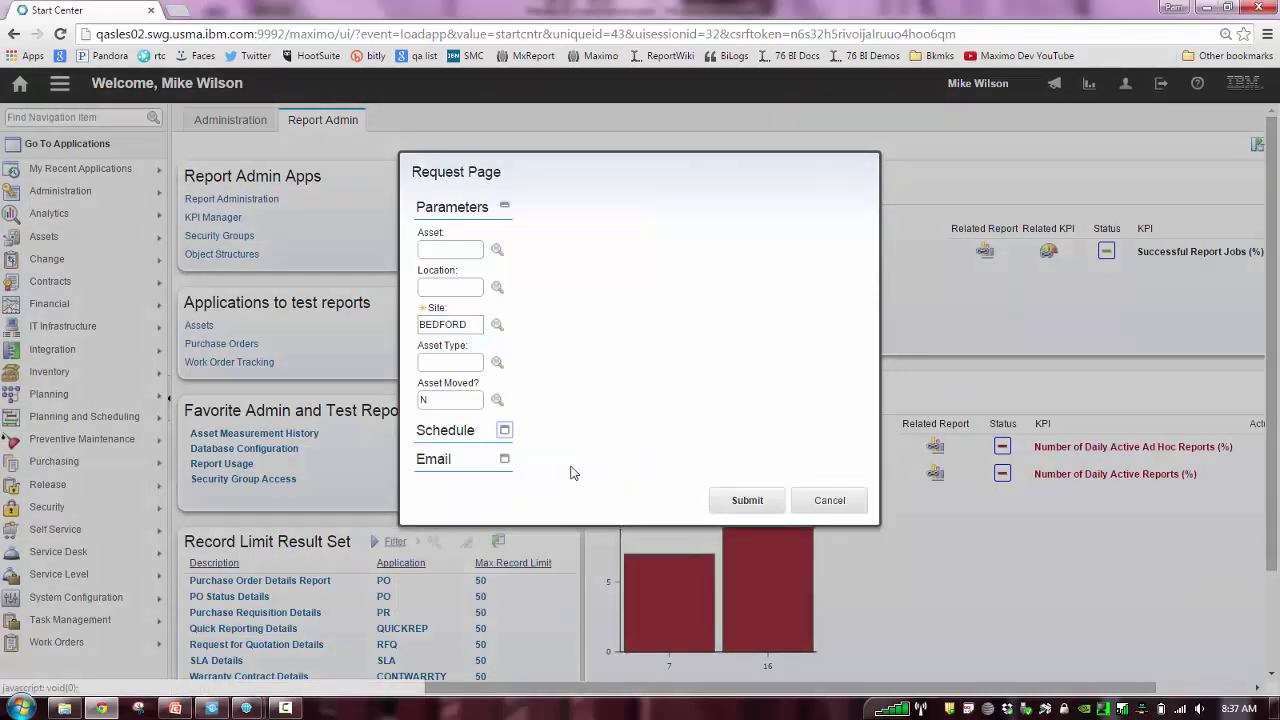
click(506, 459)
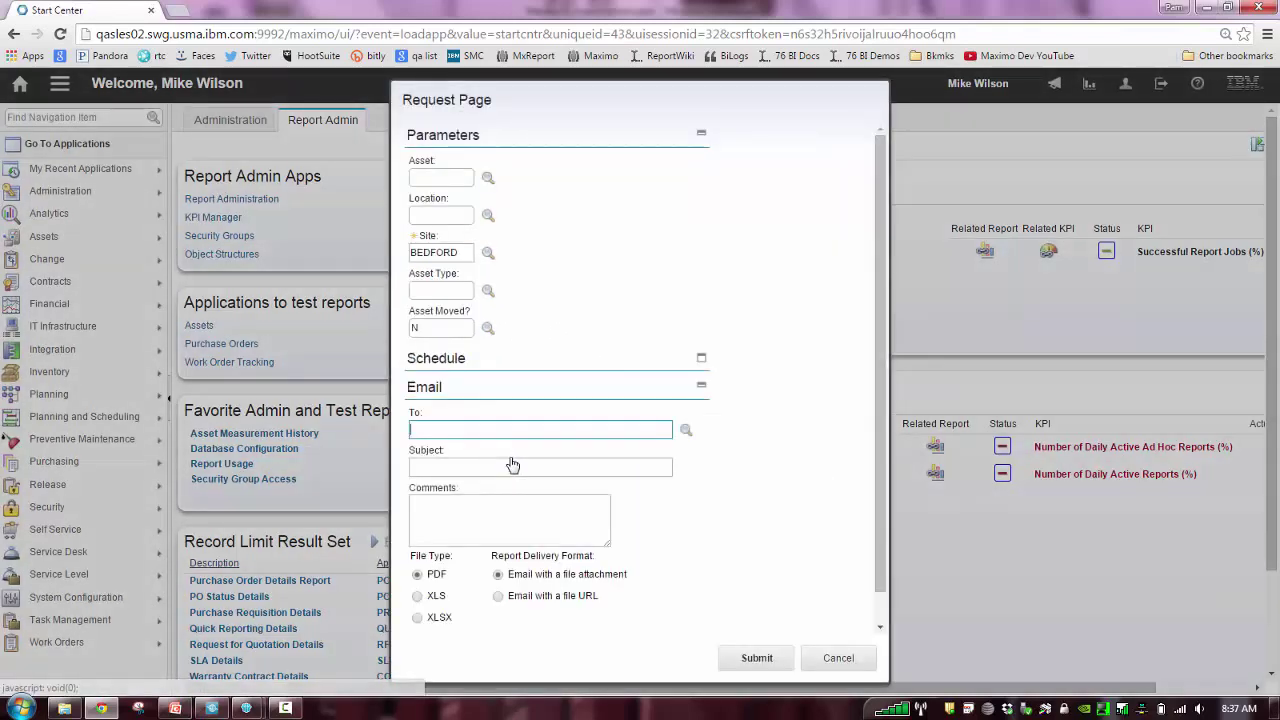
click(870, 317)
scroll(870, 317, down, 1)
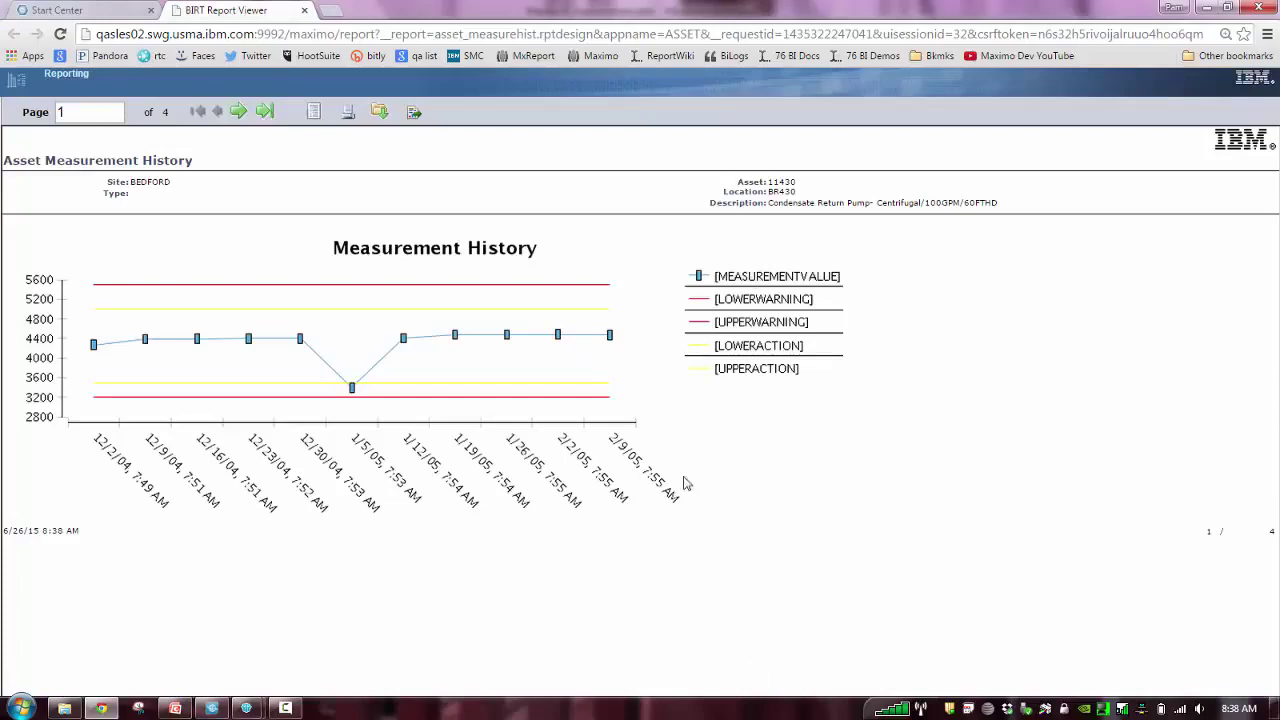
Export all pages of the Asset Measurement History report in XLS Microsoft Spreadsheet format
click(414, 113)
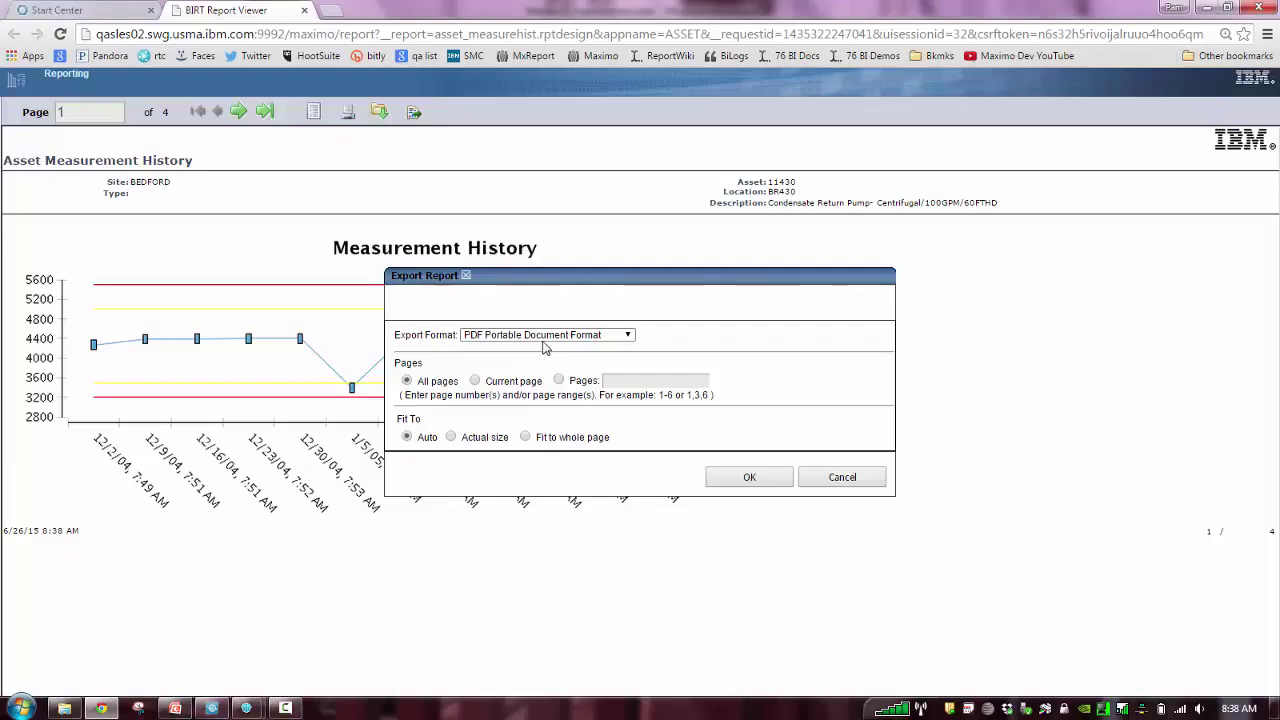
click(628, 338)
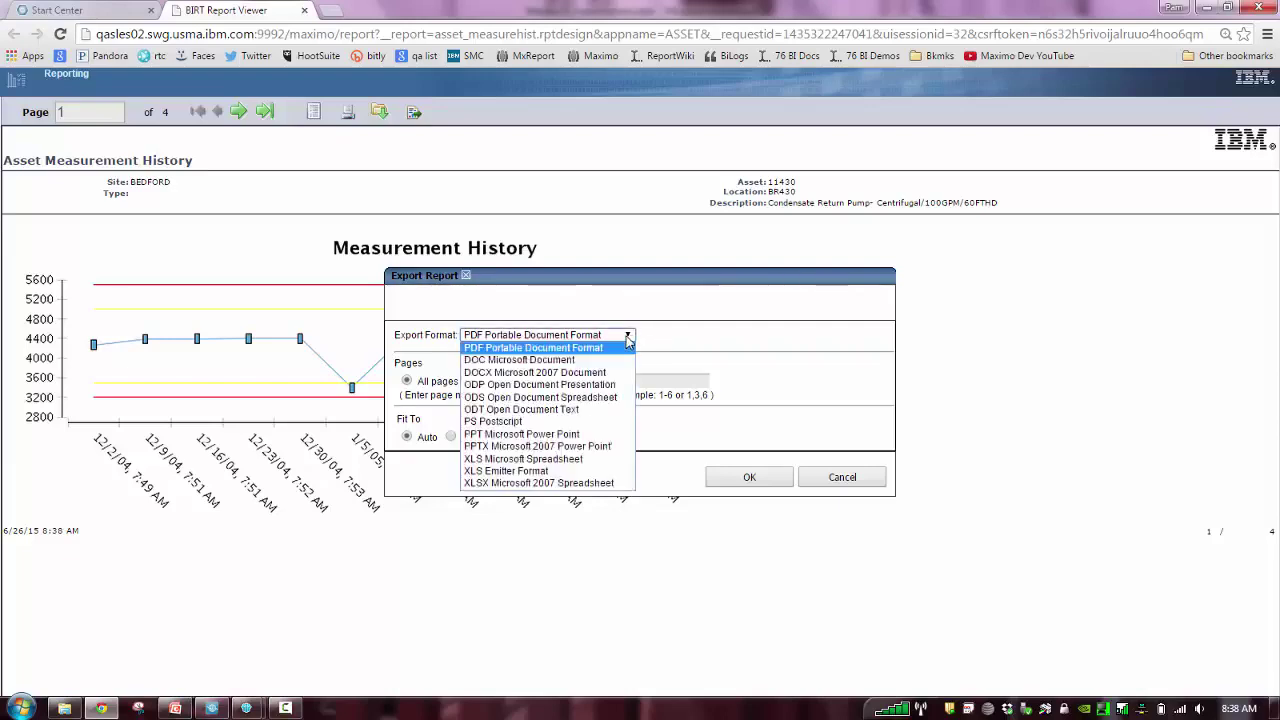
click(579, 460)
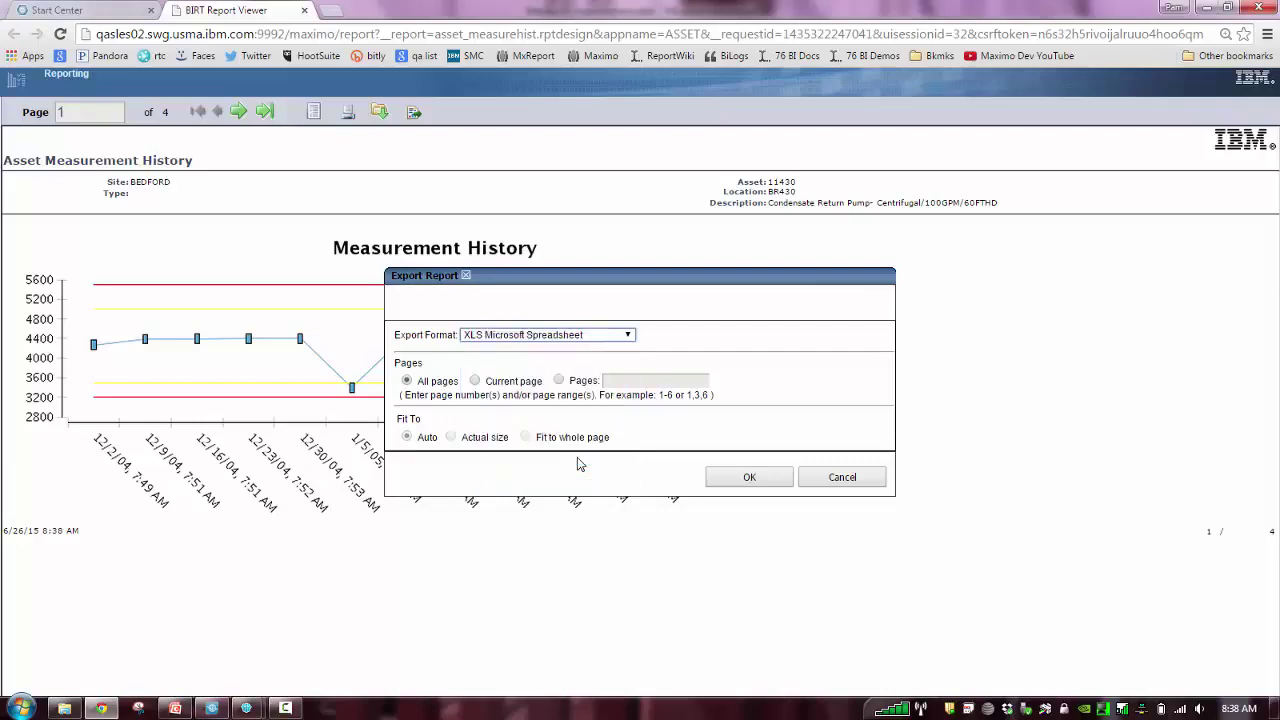
click(749, 479)
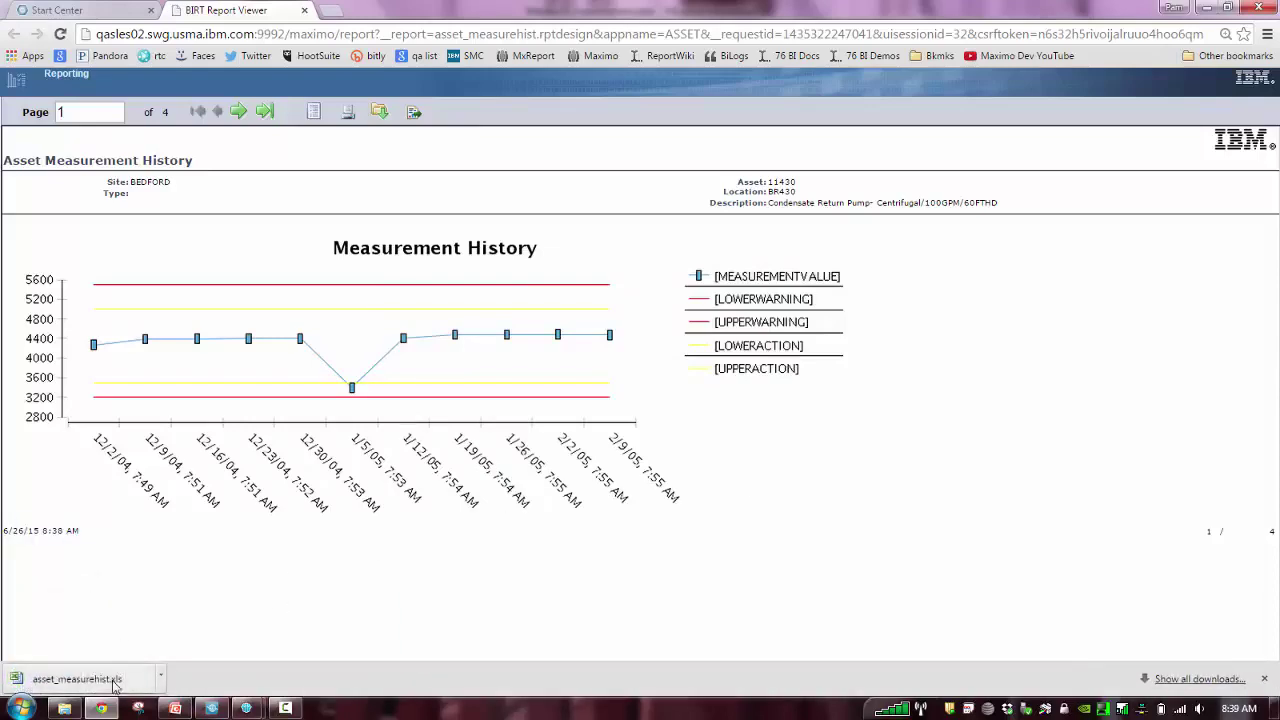
Export all pages of the report again, this time in XLS Emitter Format
click(414, 112)
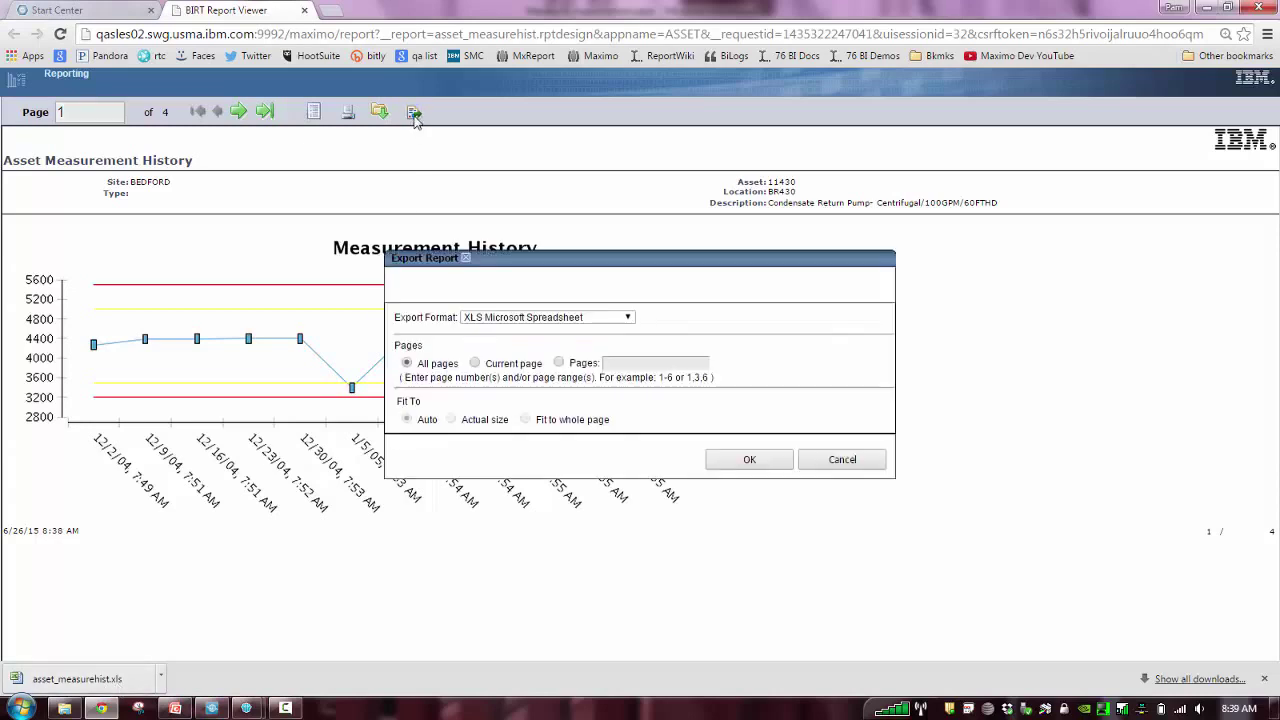
click(627, 318)
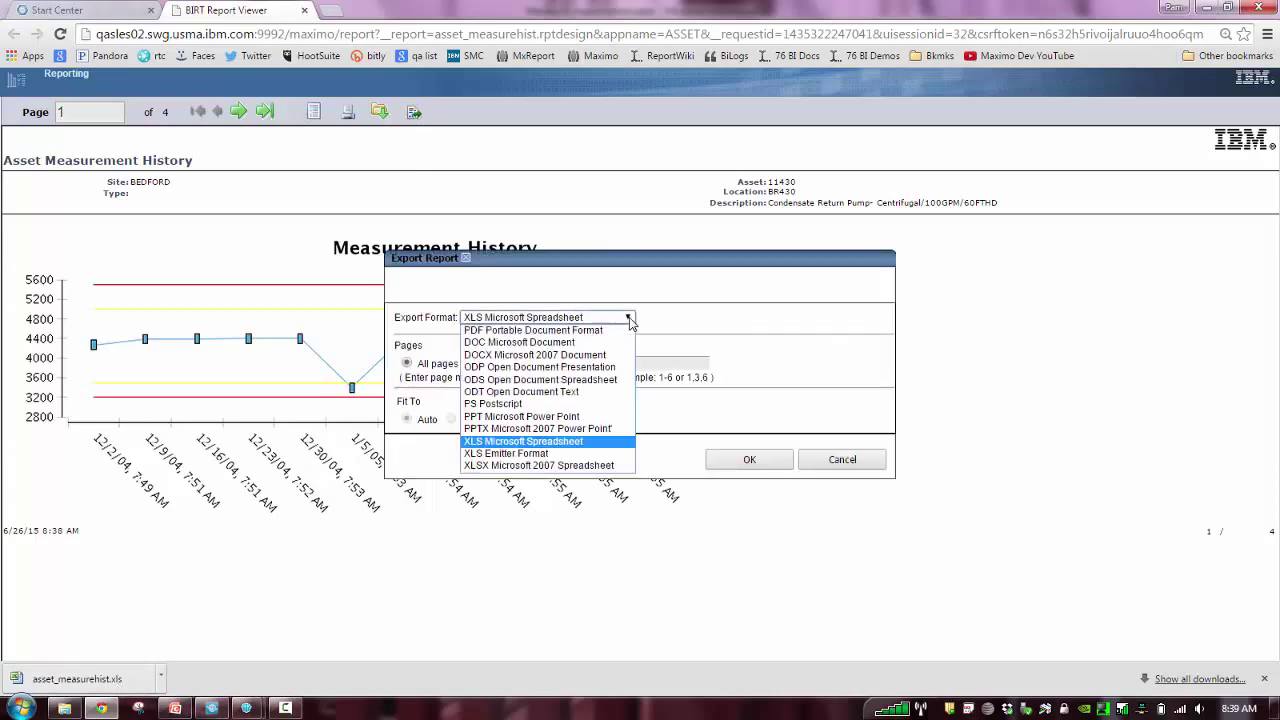
click(579, 459)
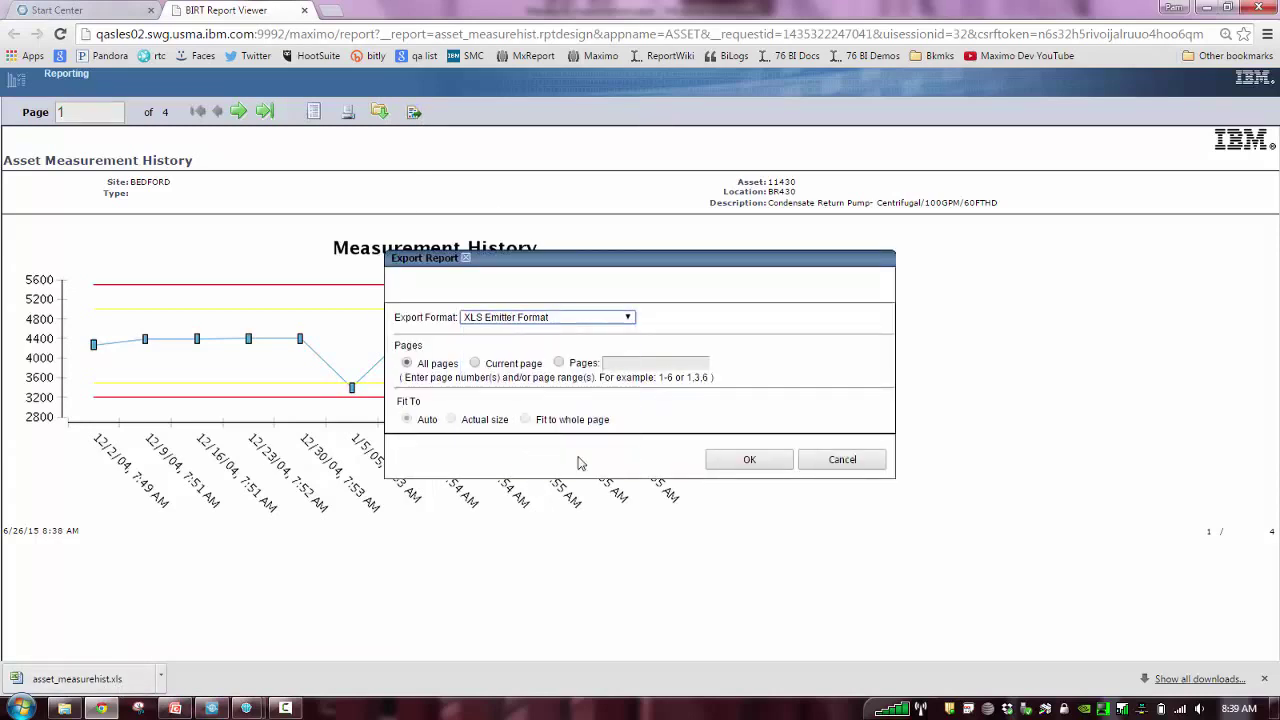
click(749, 460)
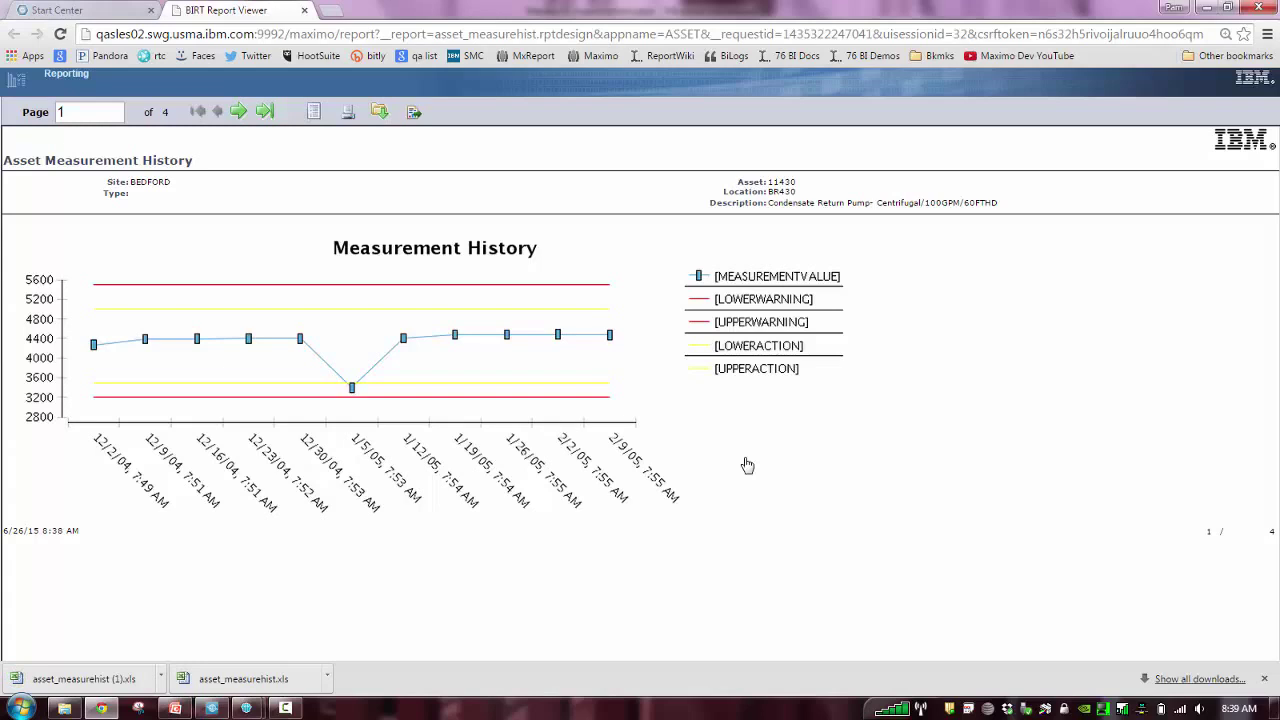
Export all pages of the report in XLSX Microsoft 2007 Spreadsheet format
click(415, 113)
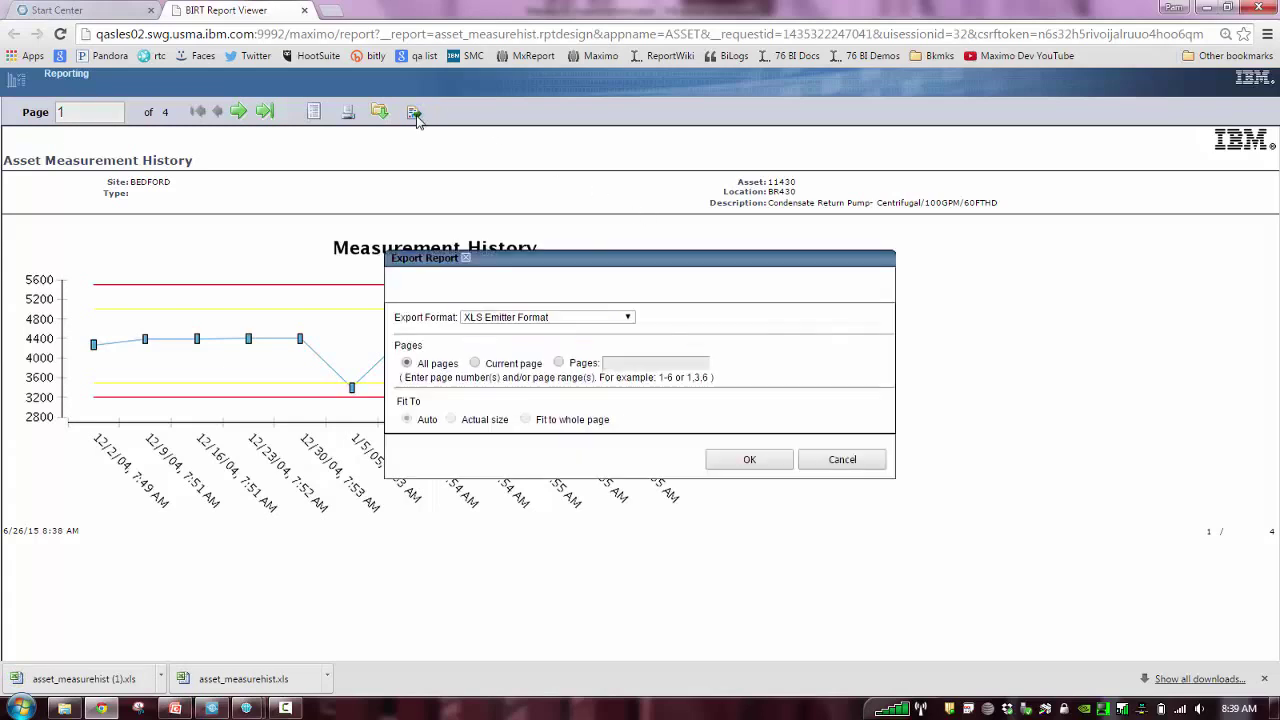
click(628, 318)
click(598, 467)
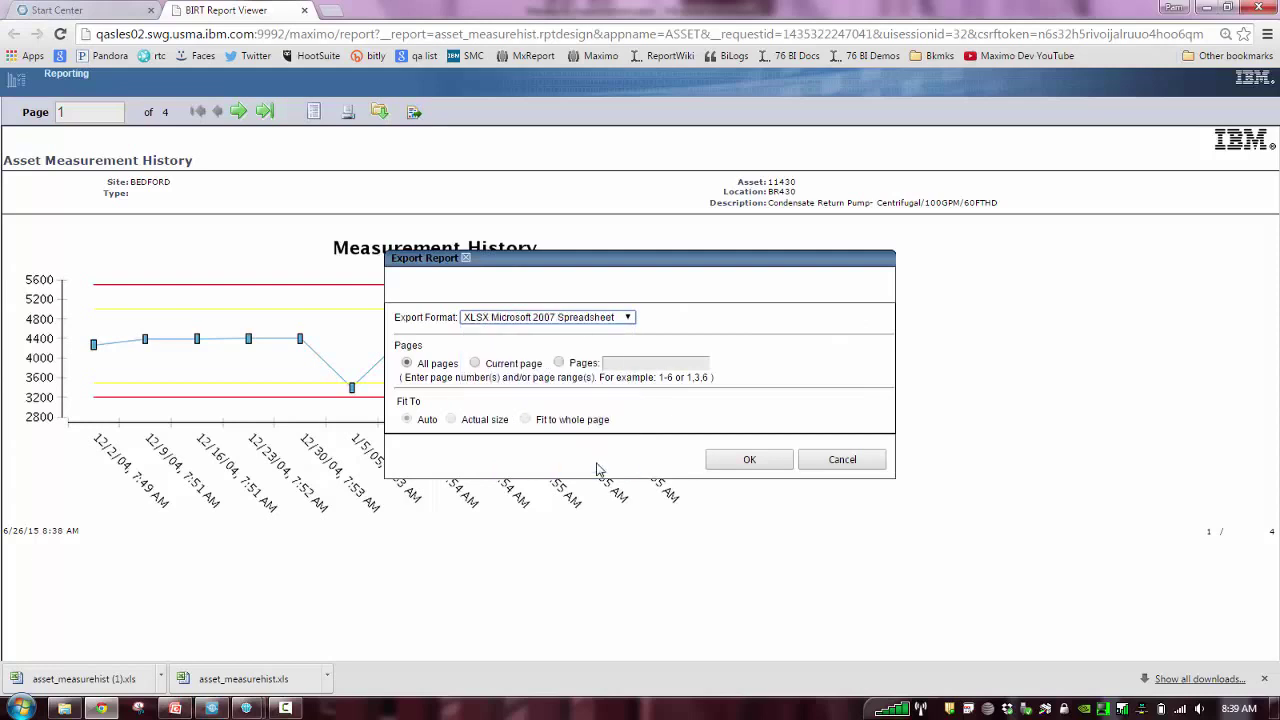
click(748, 459)
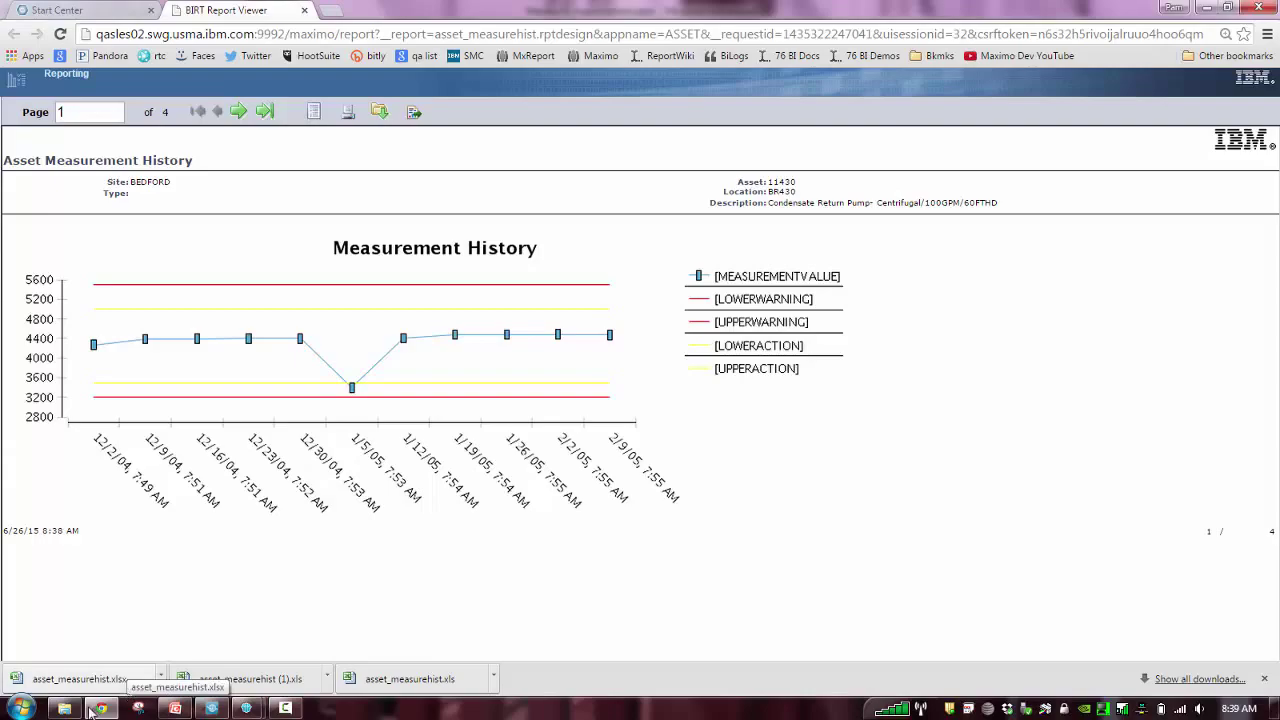
Switch to the Downloads folder in Windows Explorer and rename asset_measurehist.xls as asset_measurehist_pre76.xls
click(128, 688)
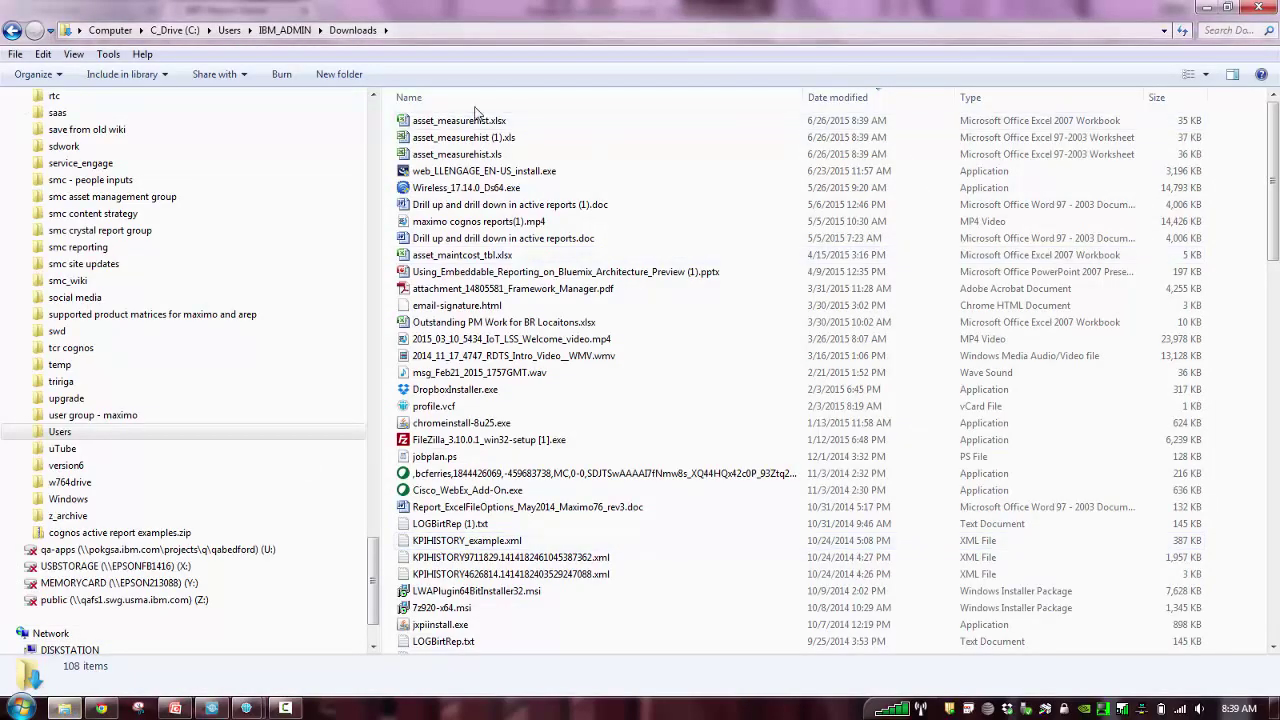
click(506, 156)
right_click(505, 157)
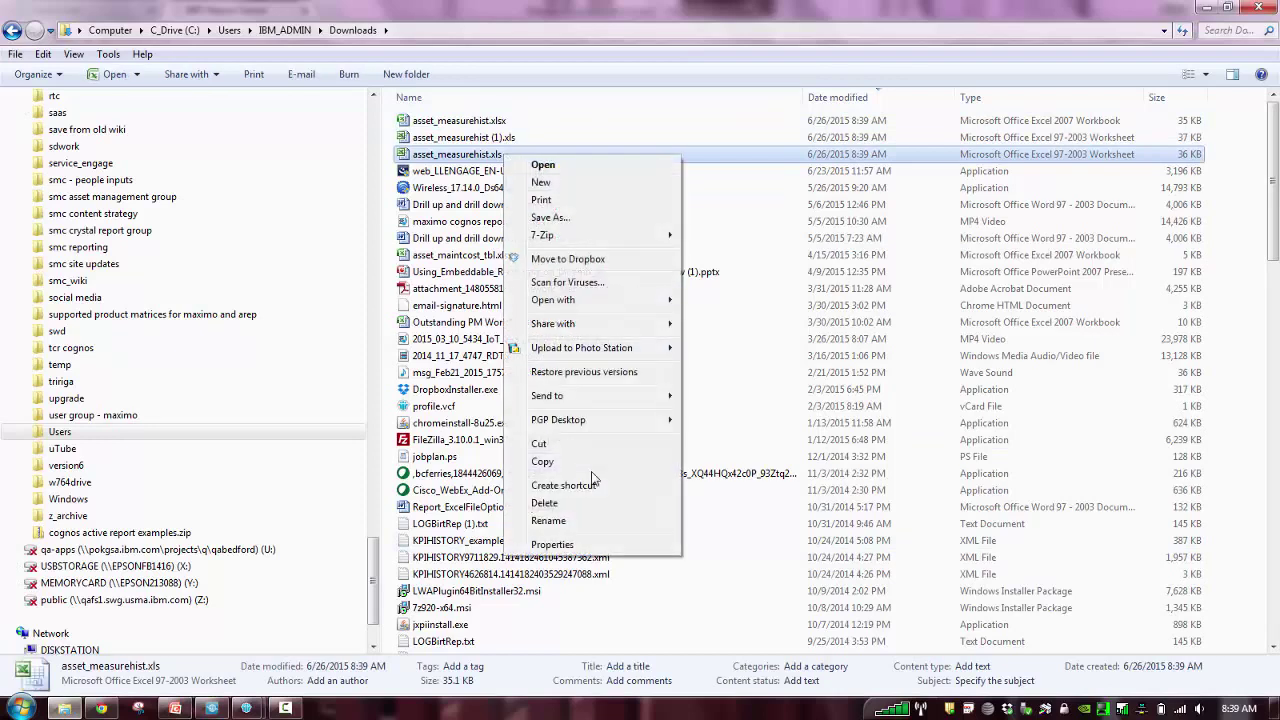
click(548, 520)
key(Right)
text(_pre76)
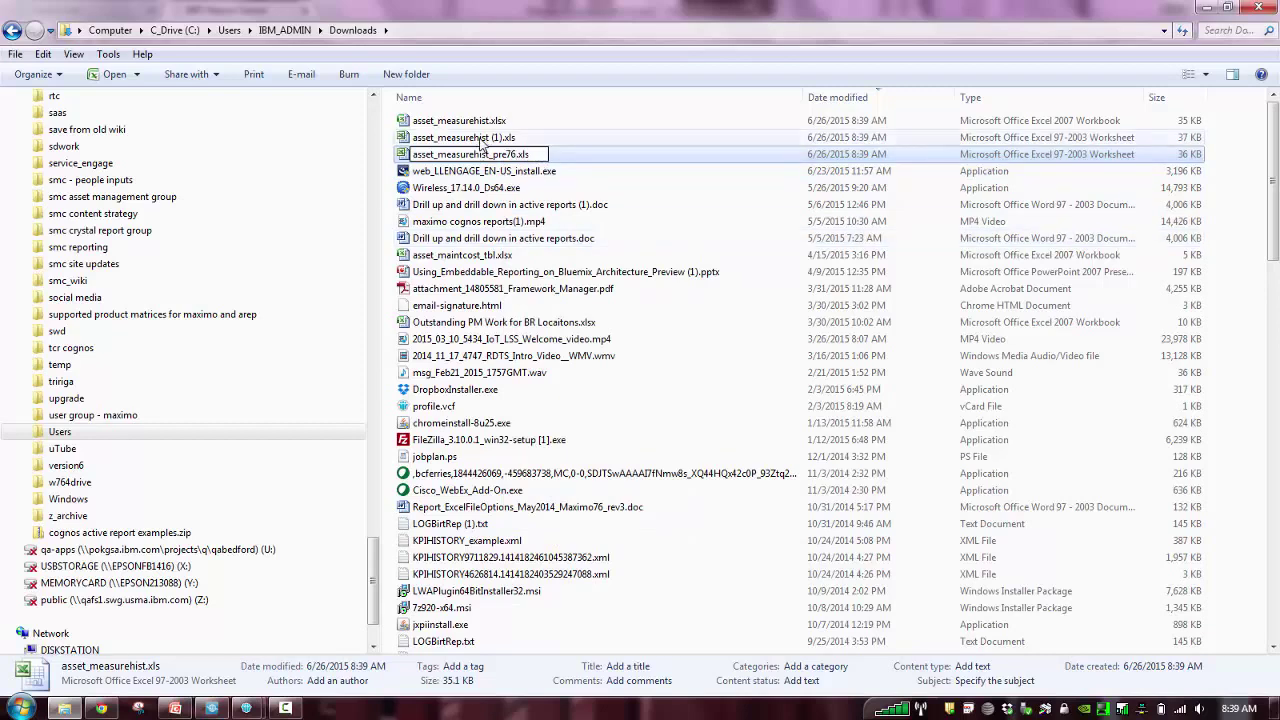
Rename the file asset_measurehist (1).xls as asset_measurehist_otherEmitter.xls
click(481, 143)
right_click(481, 143)
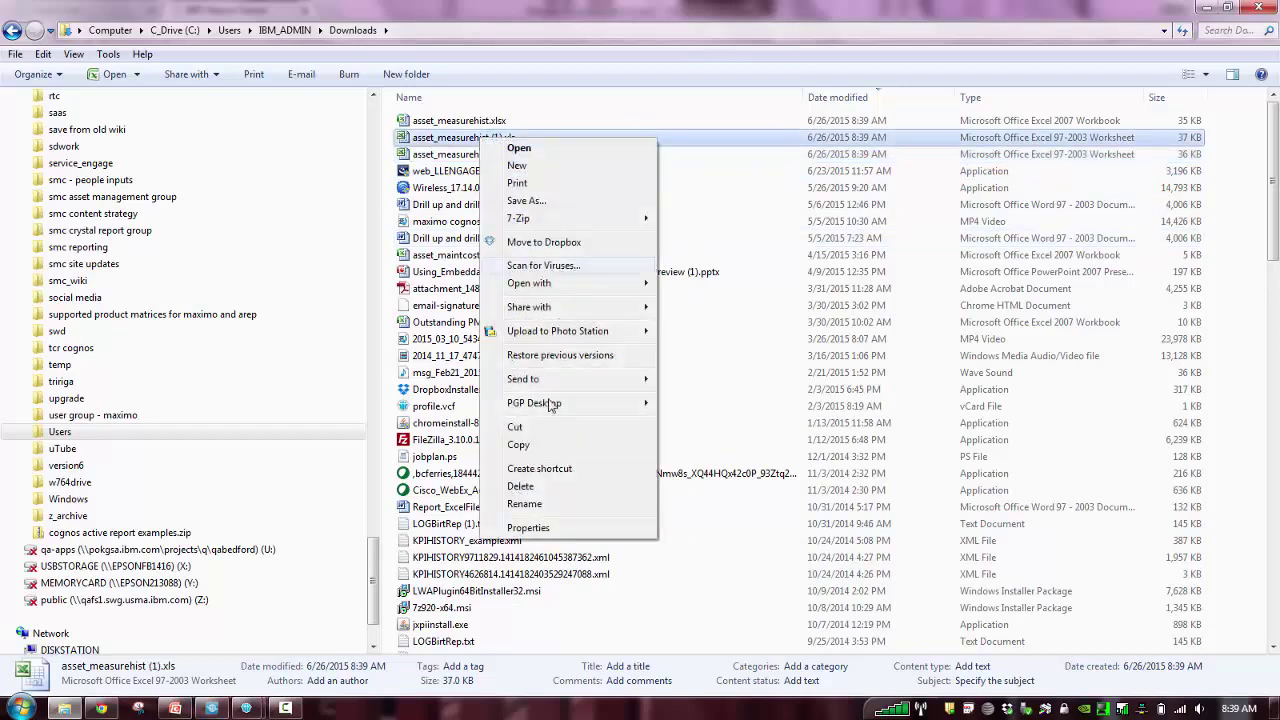
click(524, 504)
click(489, 137)
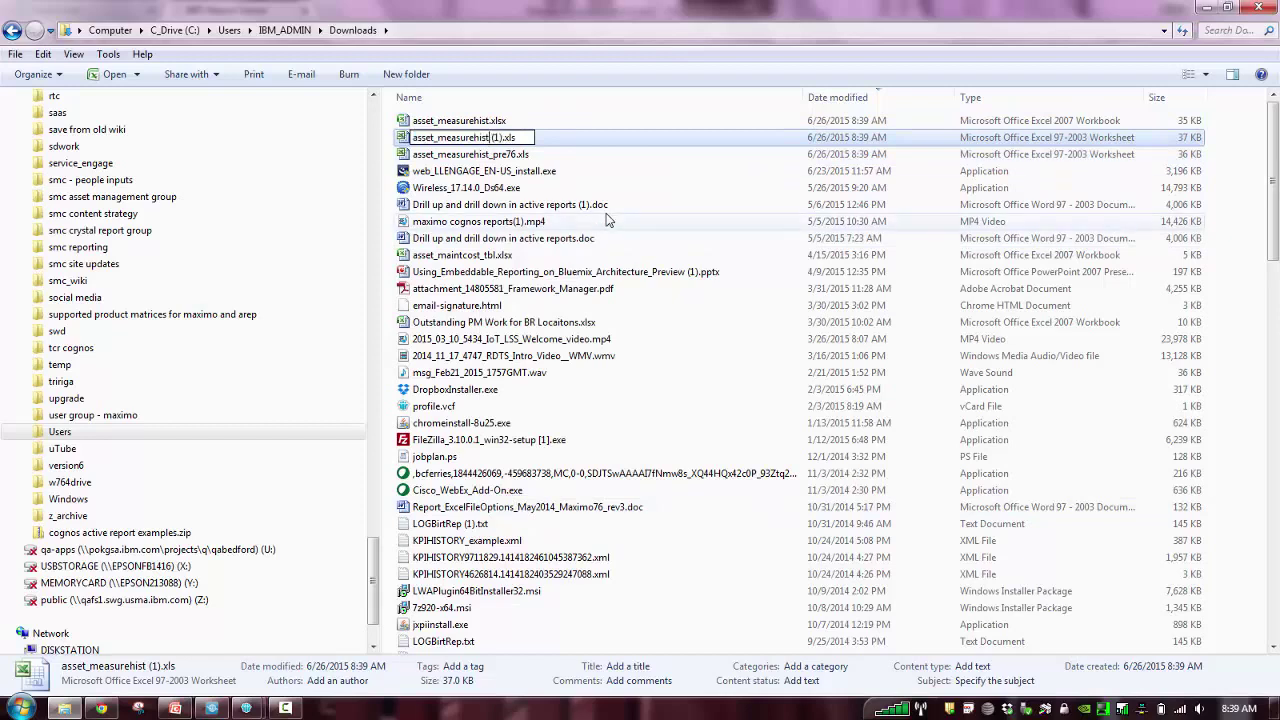
text(_otherEmitt)
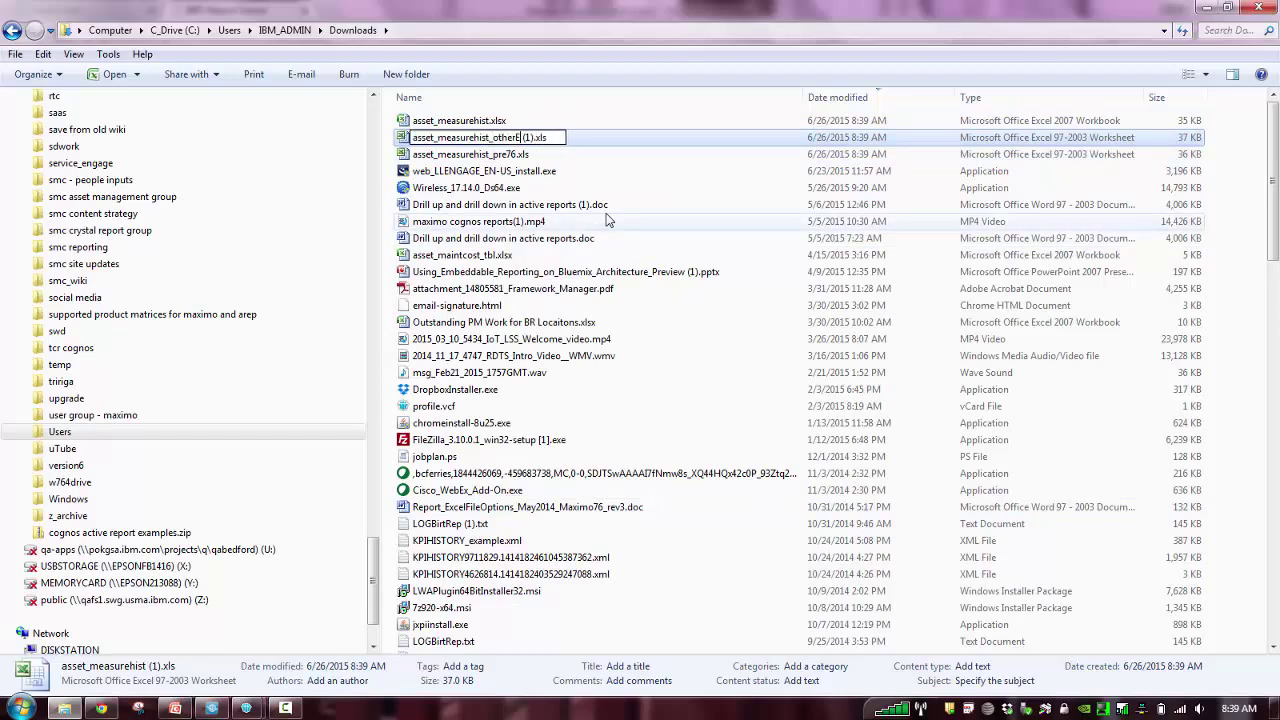
text(er)
key(Delete)
key(Delete)
key(Delete)
key(Delete)
Rename the file asset_measurehist.xlsx as asset_measurehist2007.xlsx
click(490, 120)
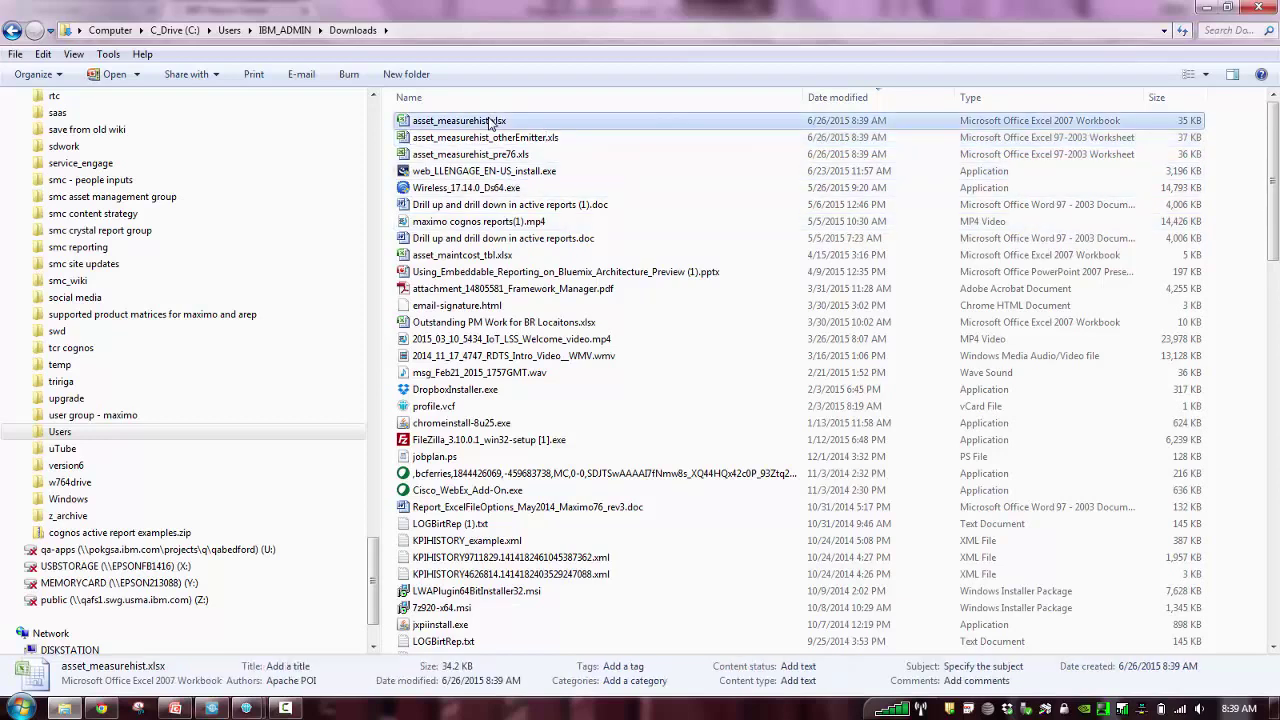
right_click(490, 120)
click(557, 486)
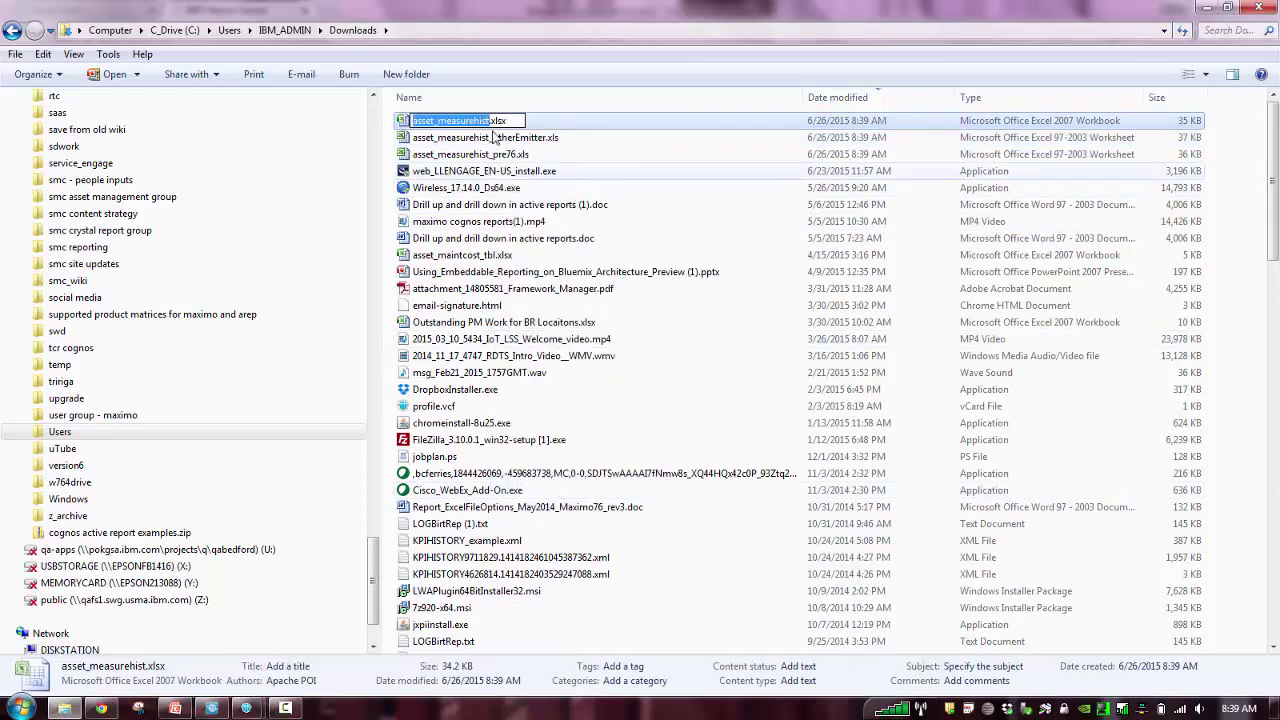
key(Right)
text(2007)
click(731, 171)
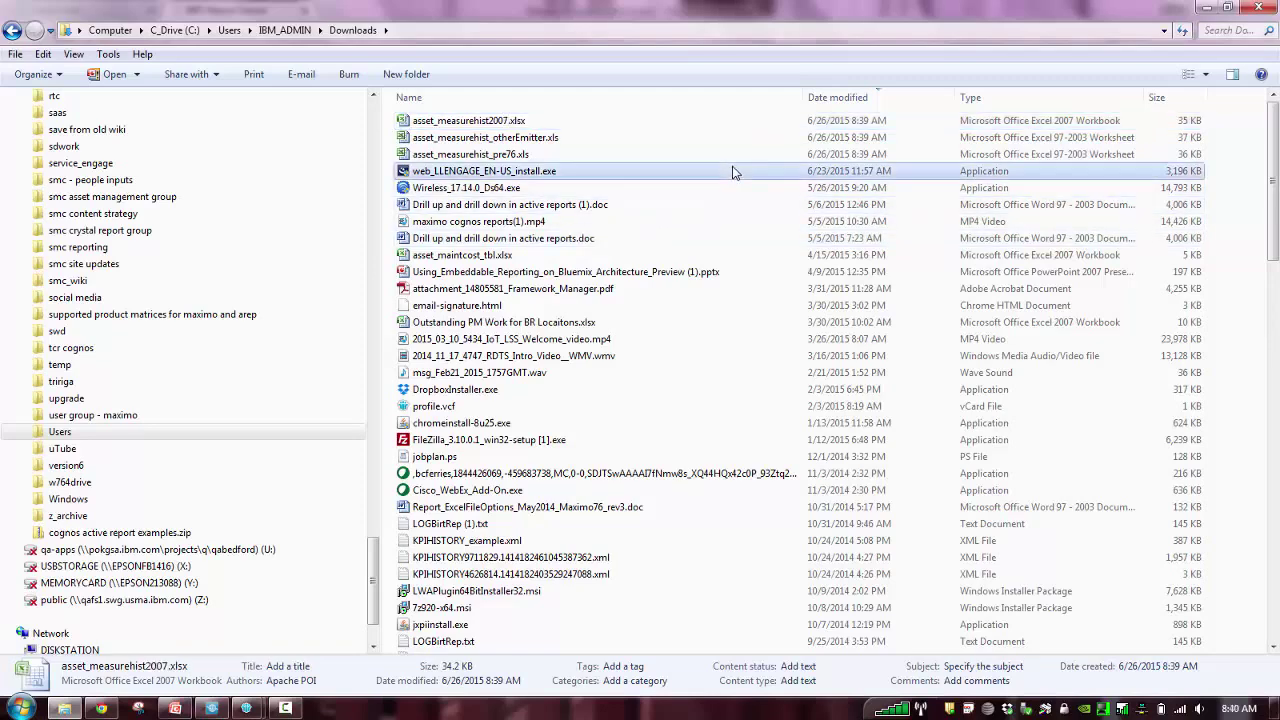
Open asset_measurehist_pre76.xls in Excel, accepting the file despite its mismatched format
click(721, 158)
double_click(720, 158)
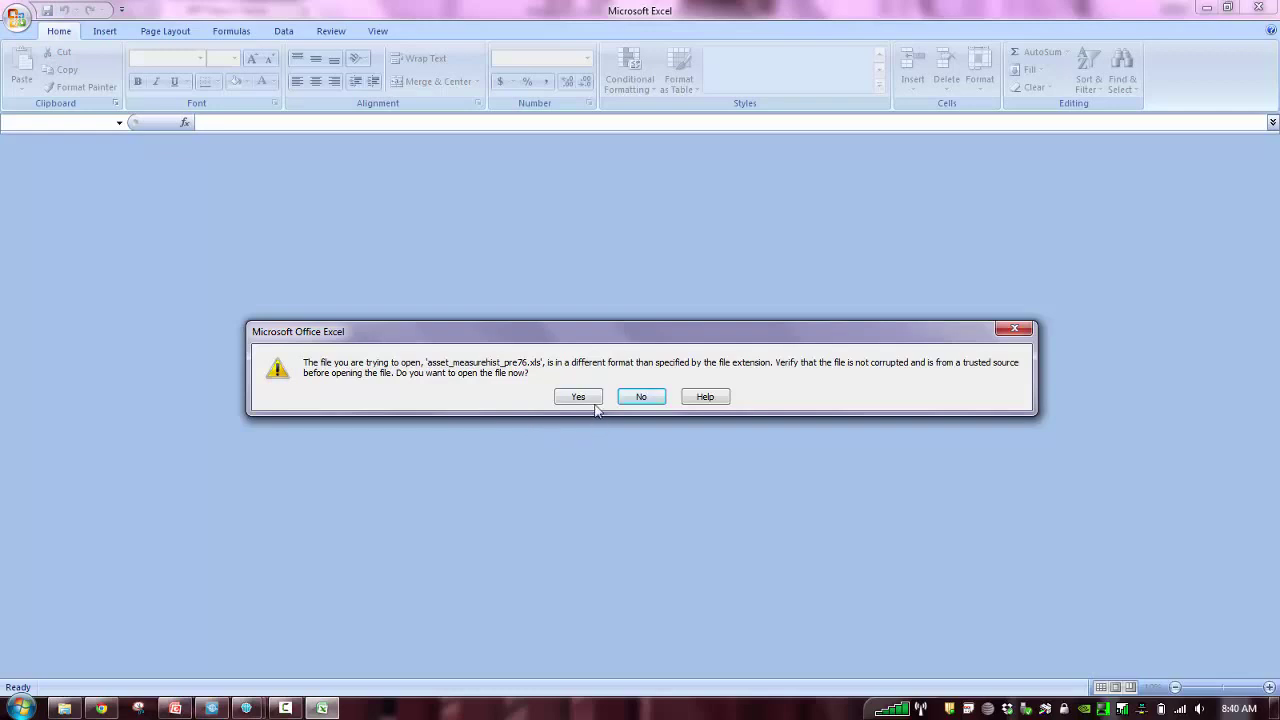
click(580, 397)
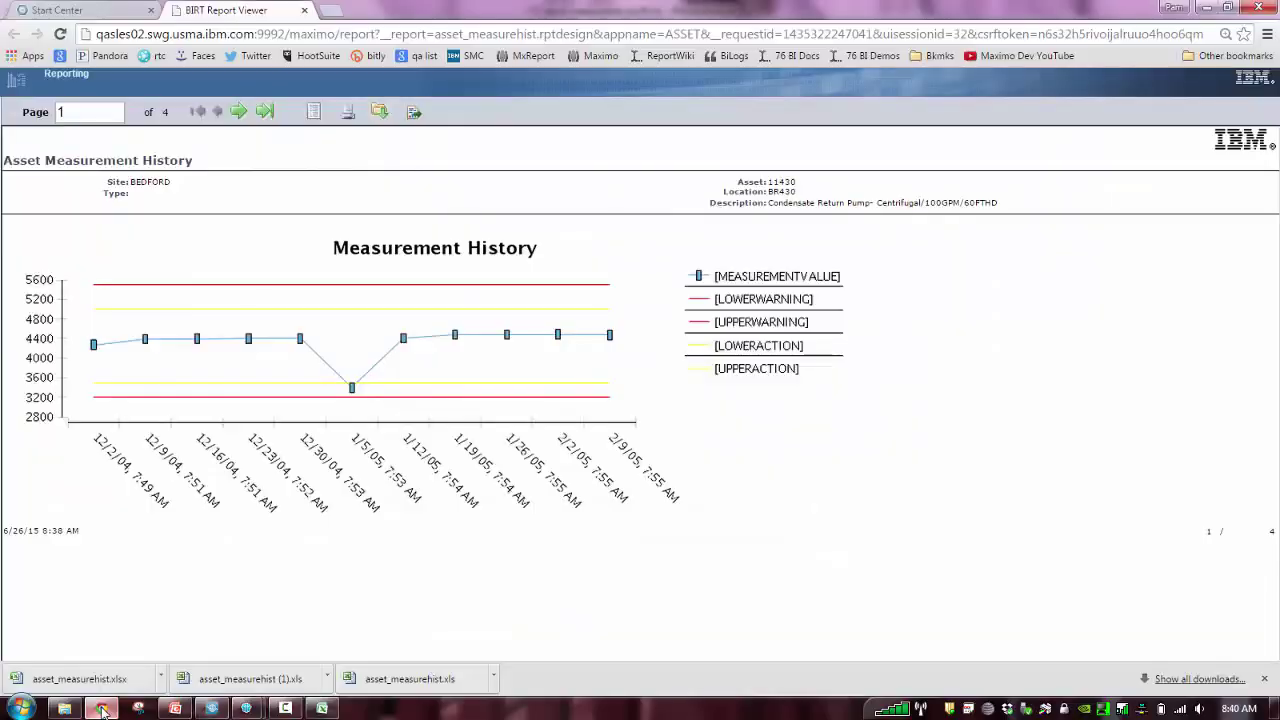
Page through the report in Chrome, return to its first page, and compare it with the asset_measurehist_pre76.xls sheet in Excel
click(101, 708)
click(240, 113)
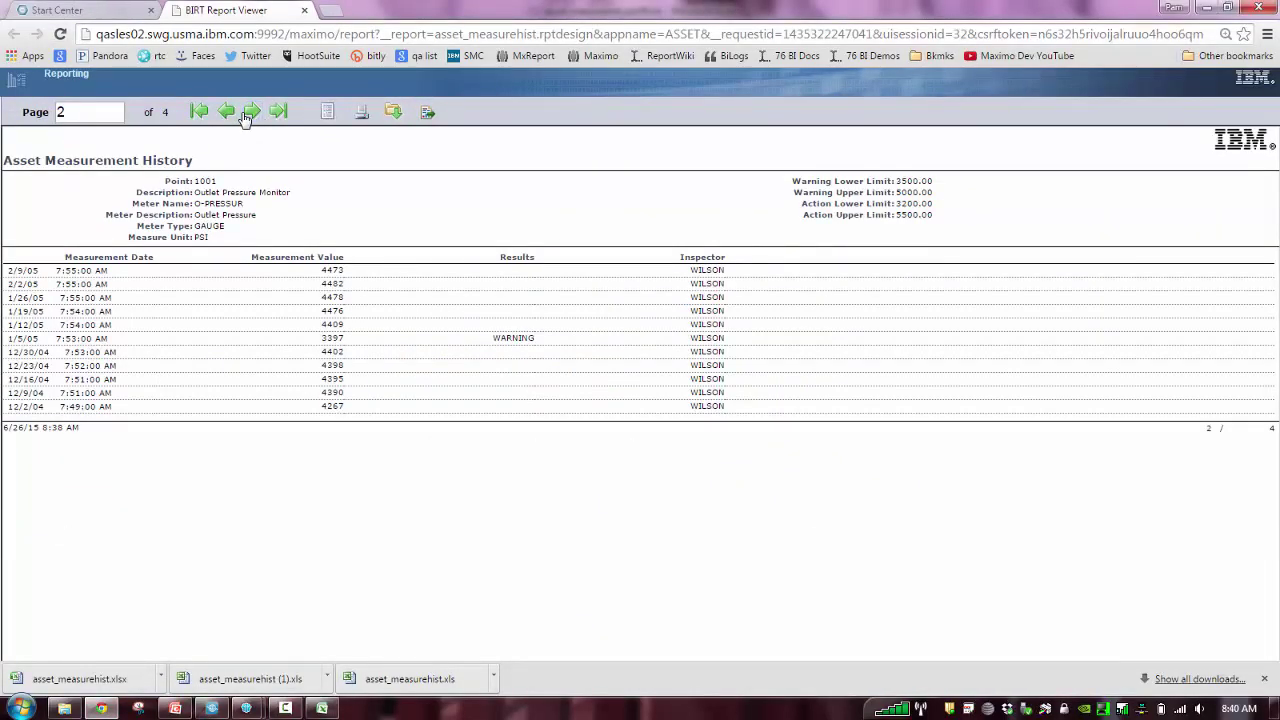
click(251, 114)
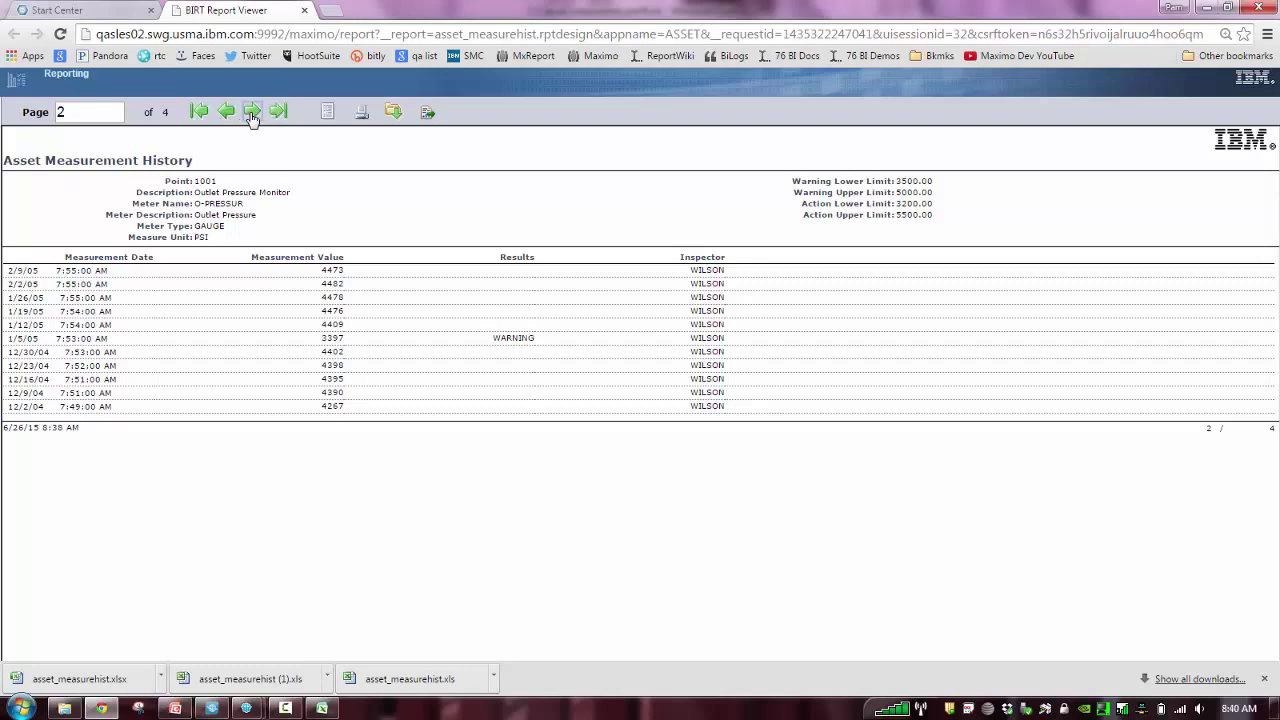
click(199, 111)
click(322, 708)
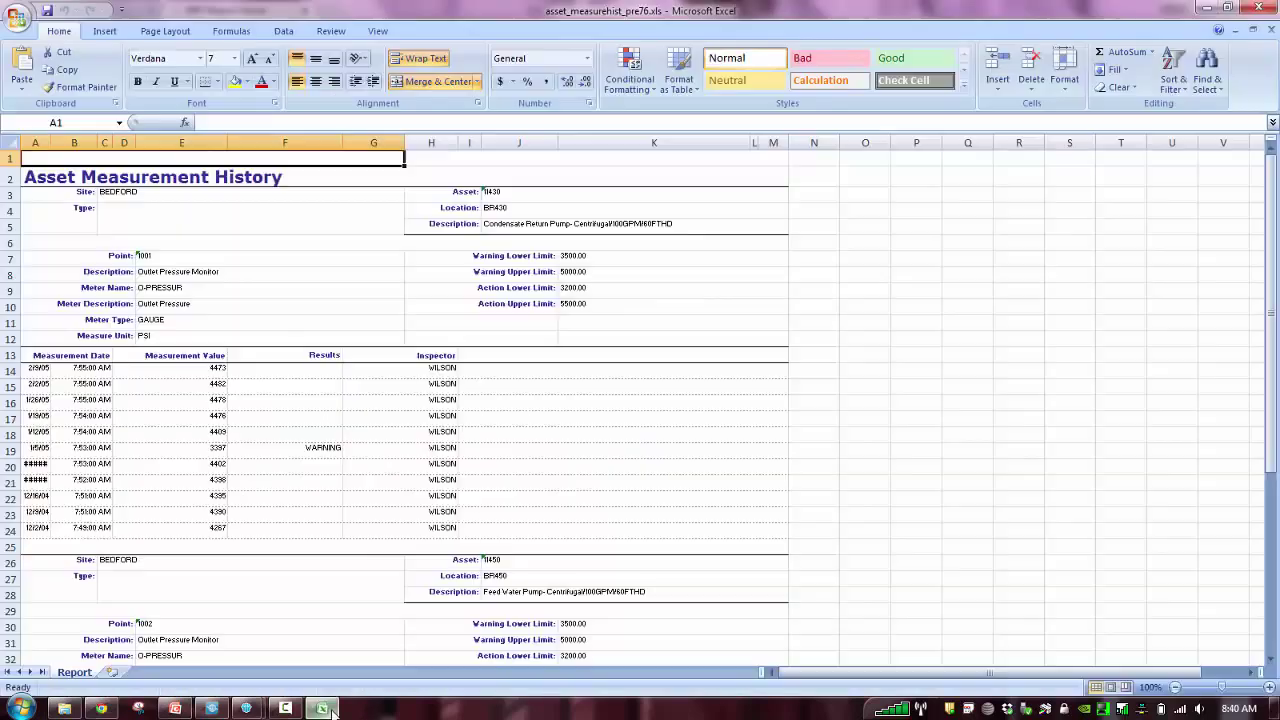
drag(1275, 322, 1275, 250)
Open asset_measurehist_otherEmitter.xls from the Downloads folder and compare its first worksheet with the report's first page in Chrome
click(64, 708)
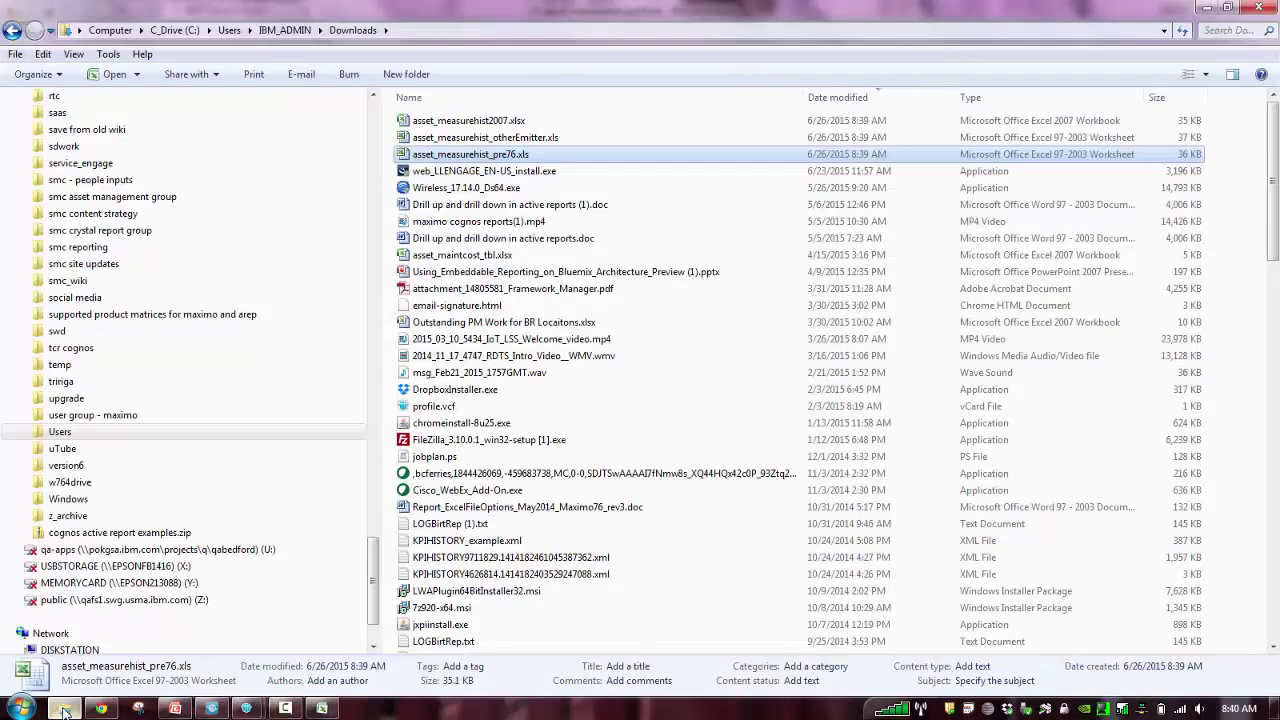
double_click(515, 138)
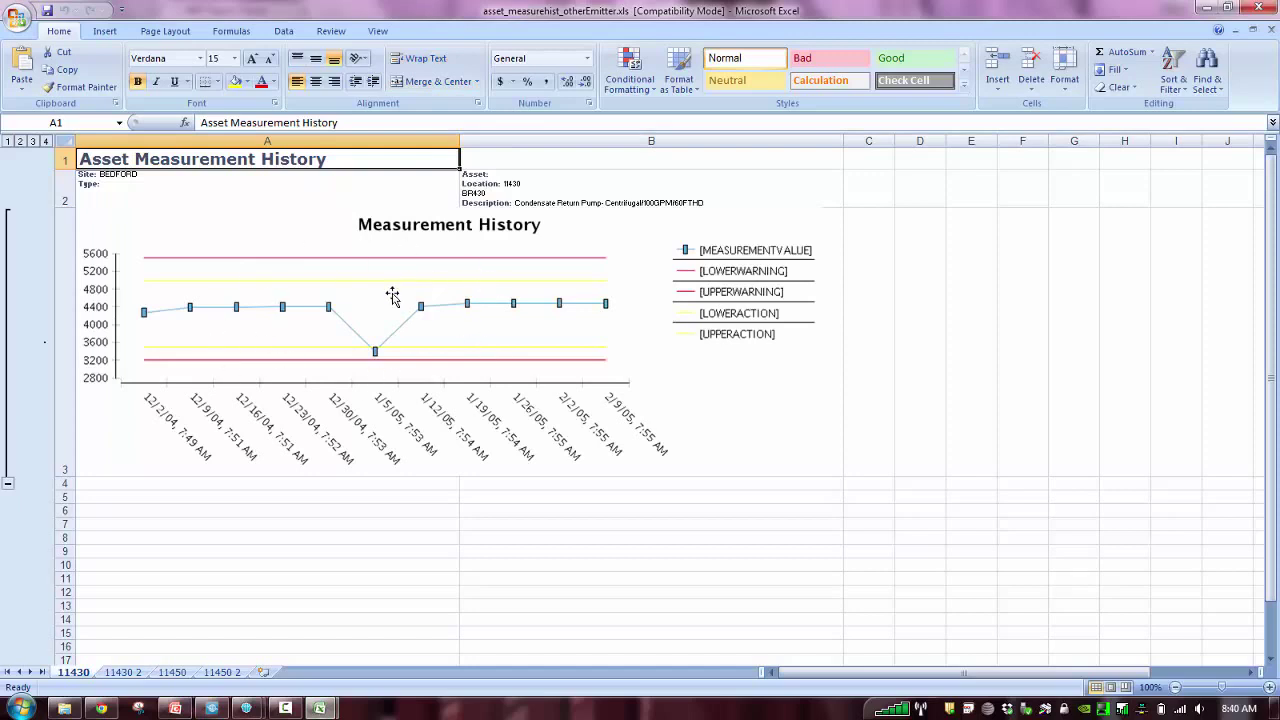
click(110, 708)
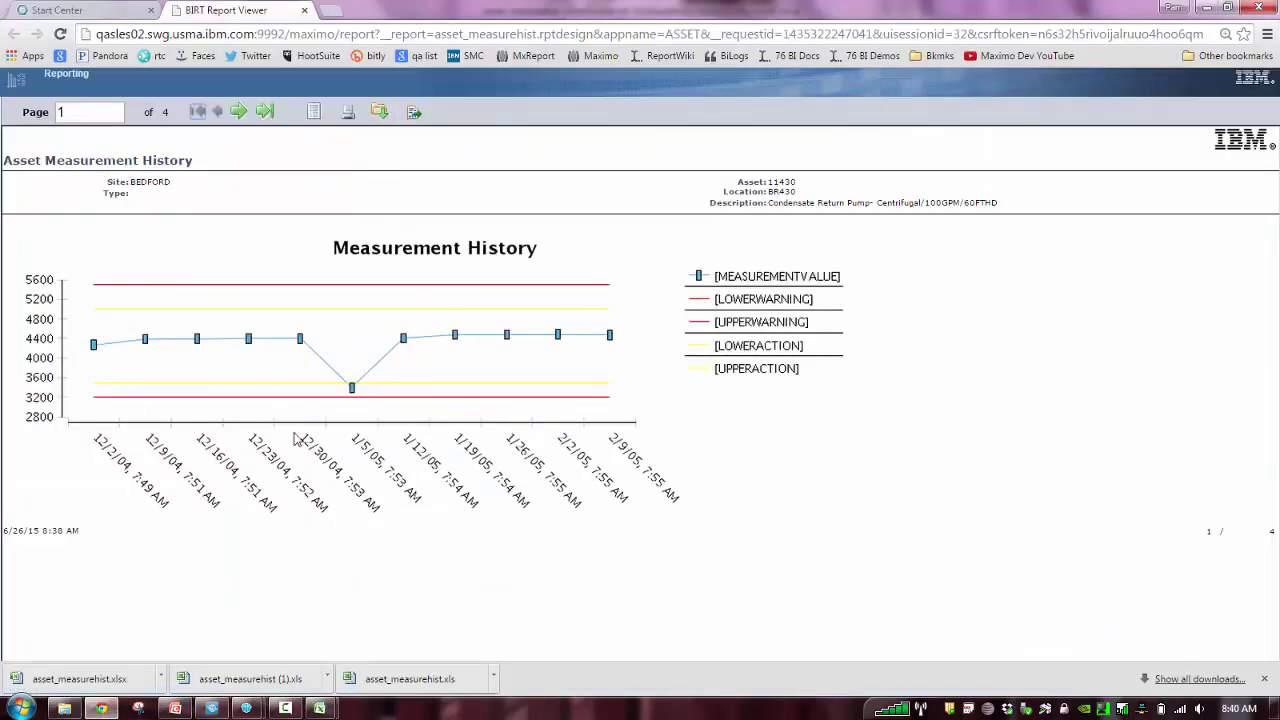
mouse_move(320, 710)
click(381, 645)
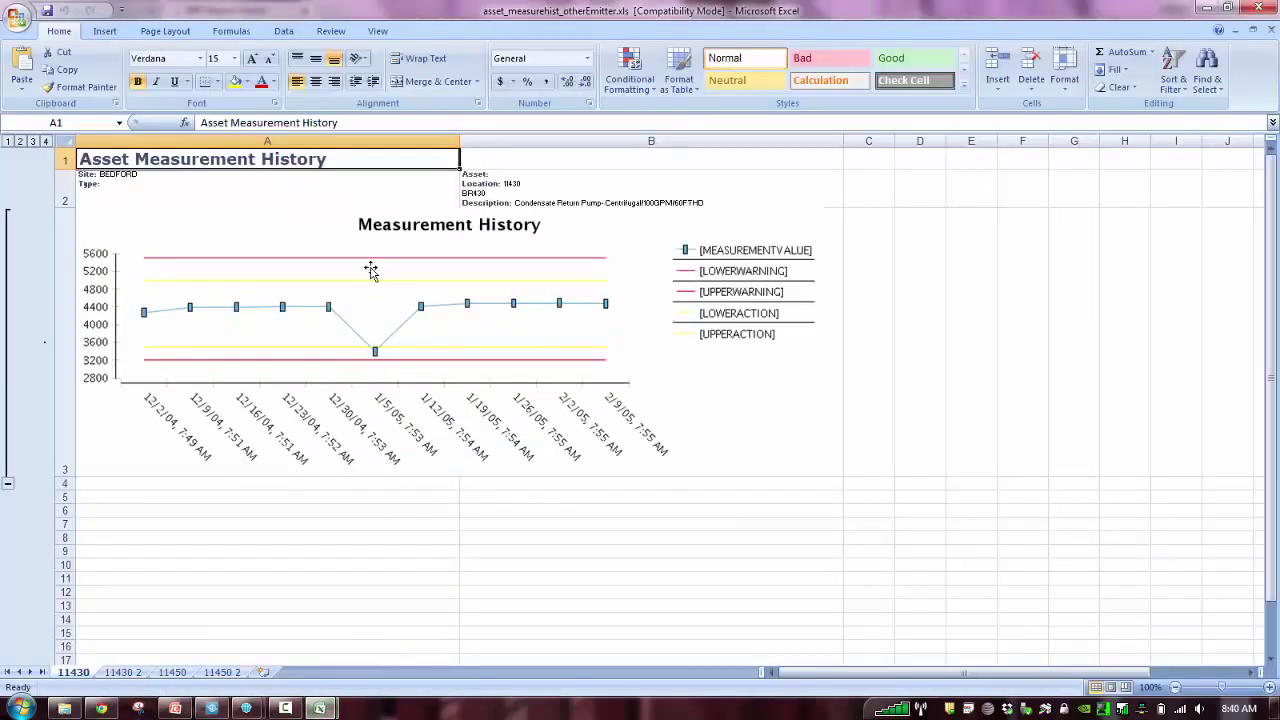
View worksheets 11430 2 and 11450, compare them with the report's second page in Chrome, and return the report to its first page
click(119, 676)
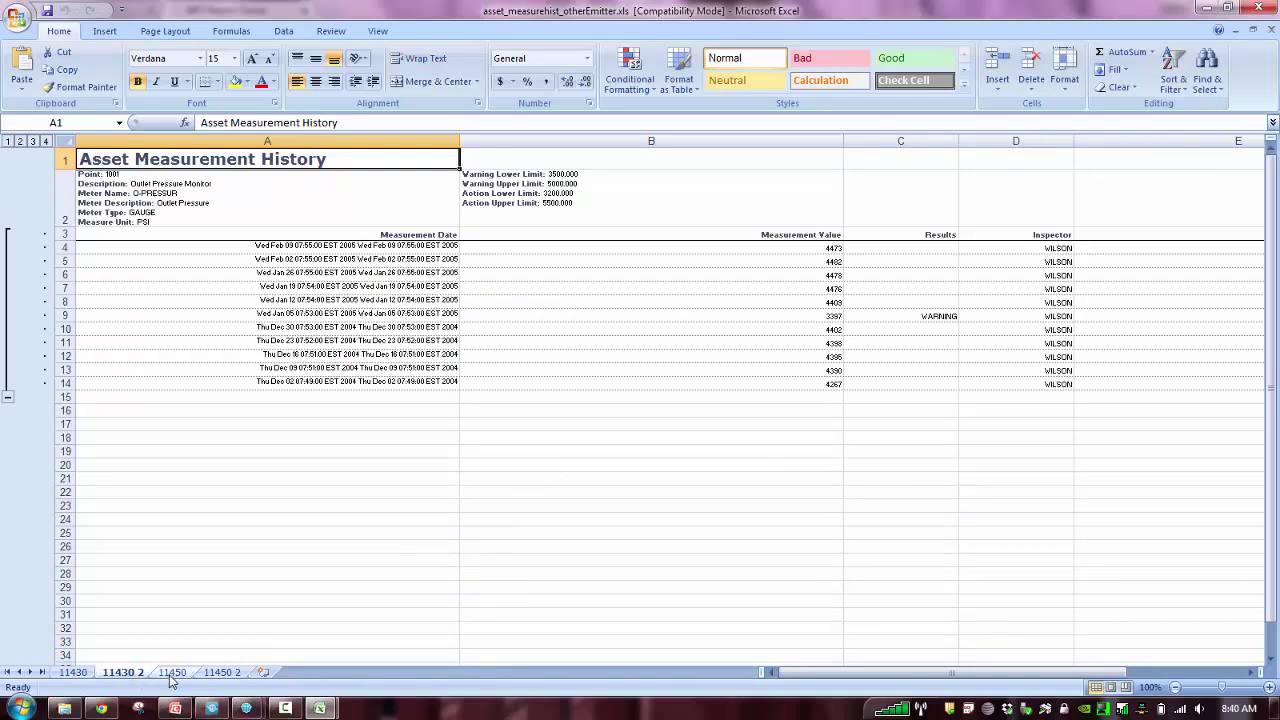
click(172, 675)
click(101, 708)
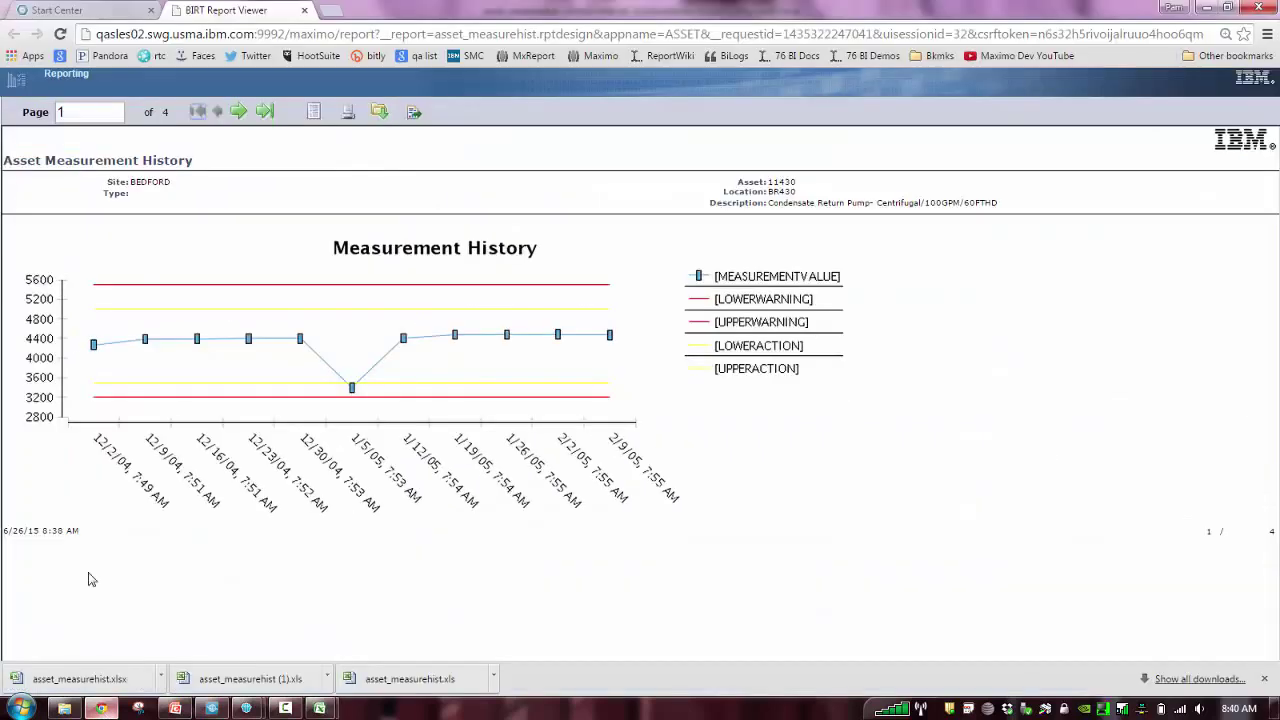
click(238, 112)
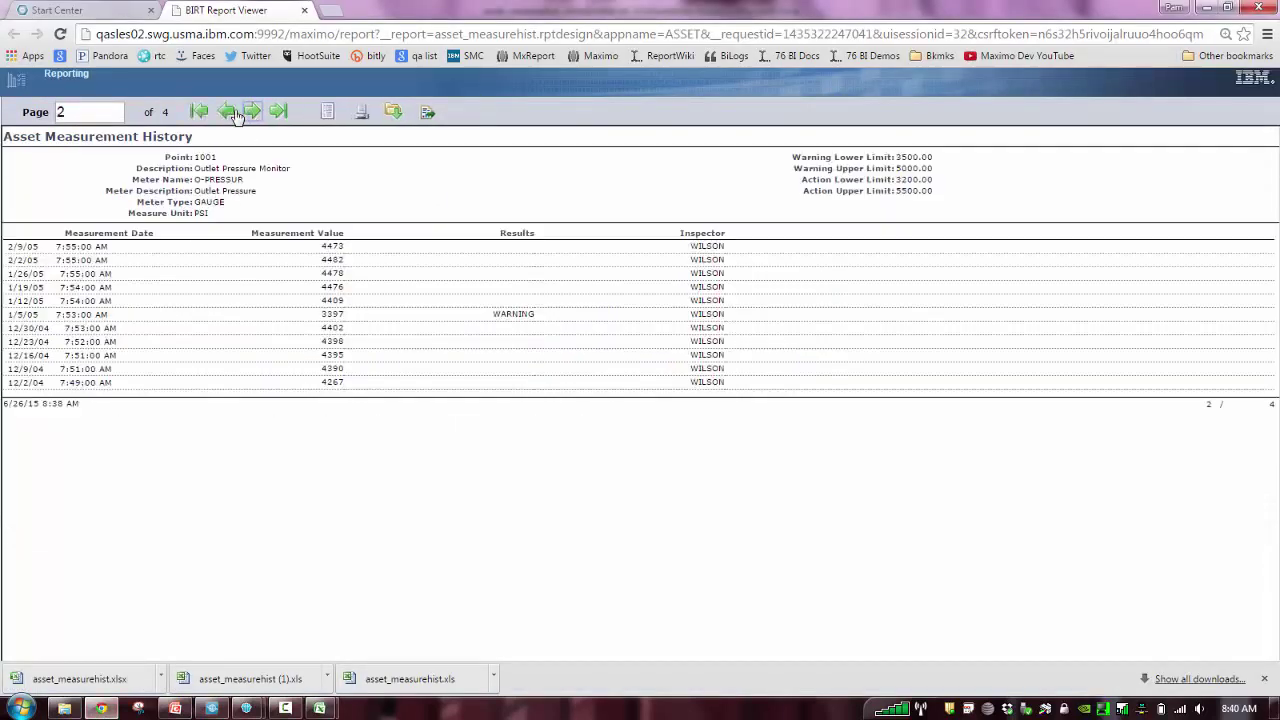
click(217, 112)
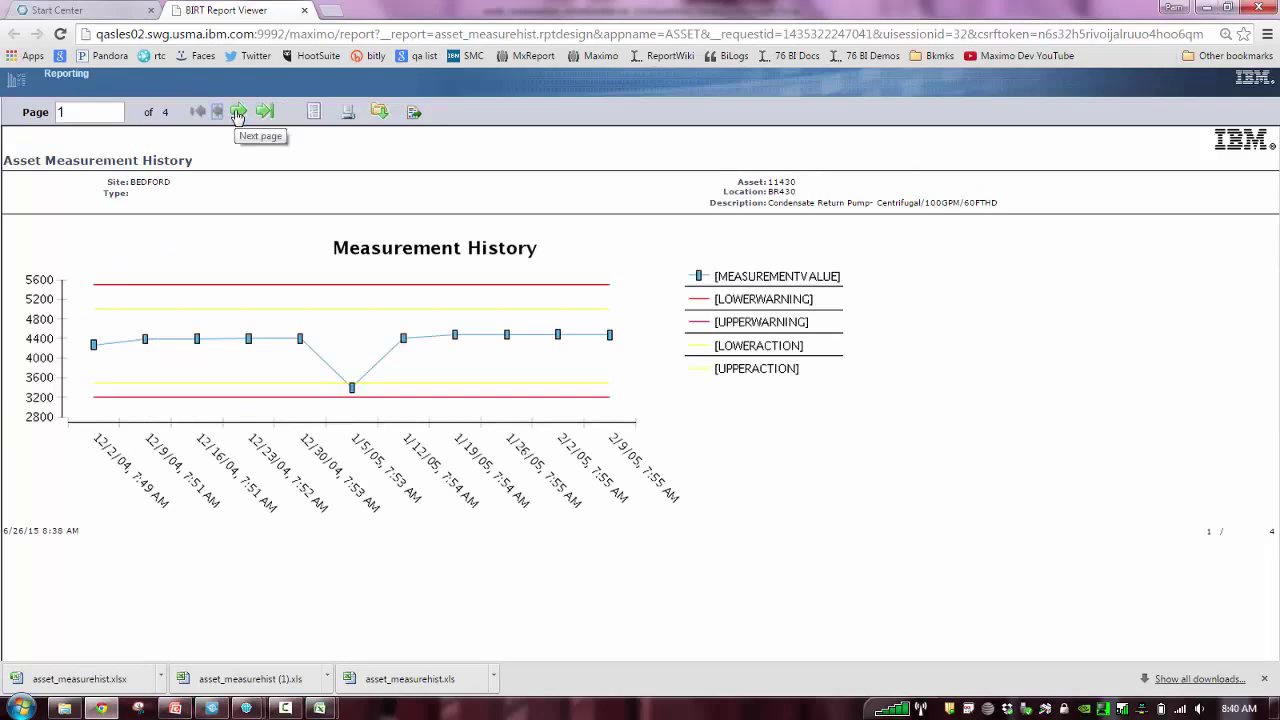
Switch back to asset_measurehist_otherEmitter.xls in Excel and review worksheets 11450 2, 11450 and 11430
mouse_move(319, 708)
click(407, 667)
click(224, 673)
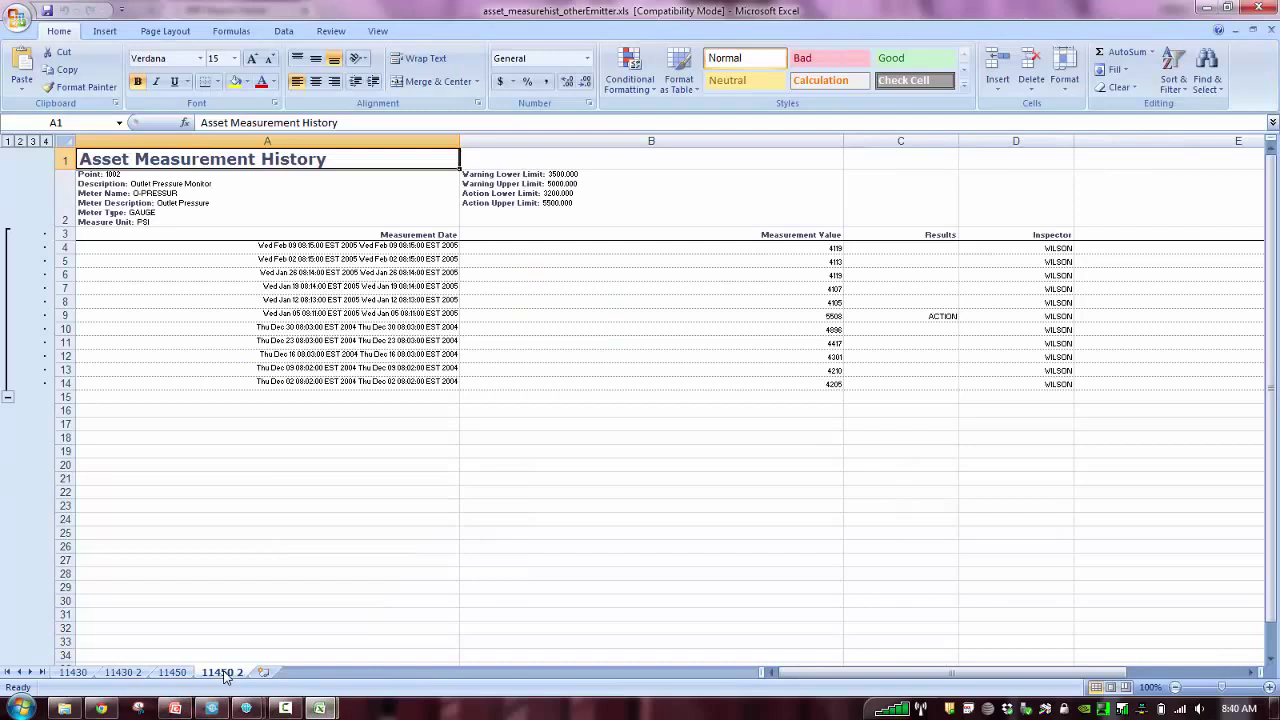
click(172, 674)
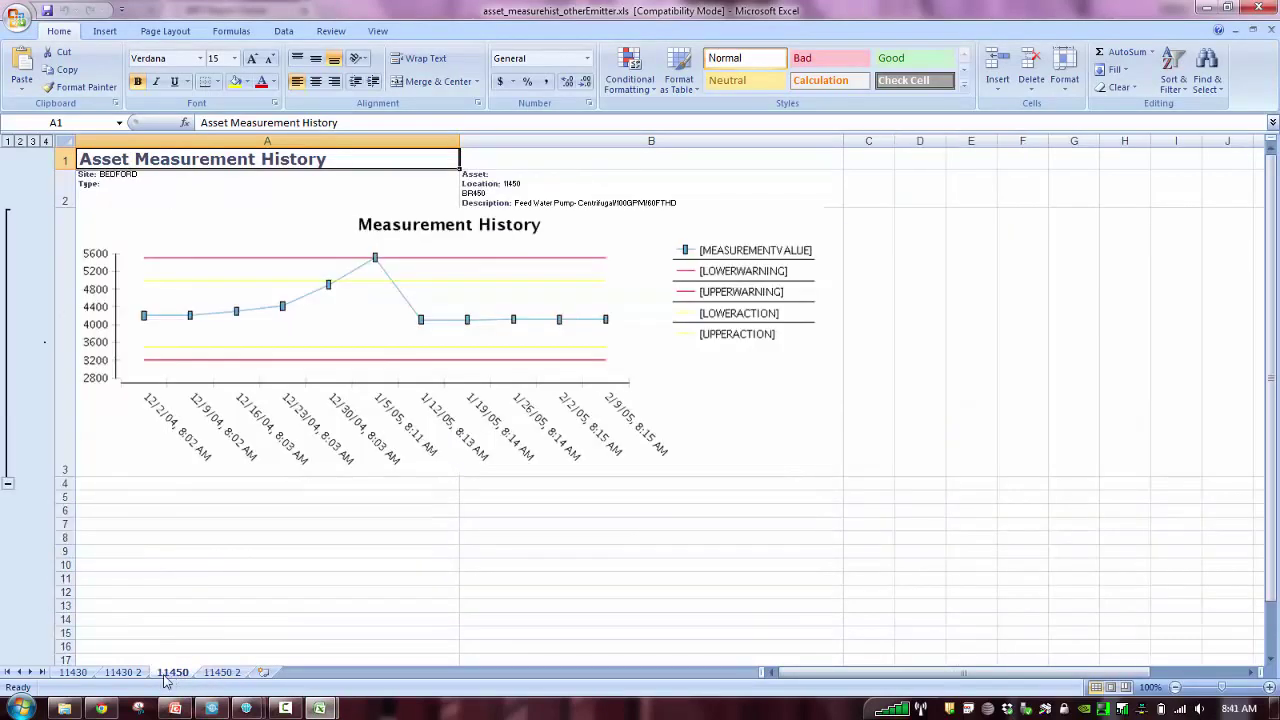
click(85, 676)
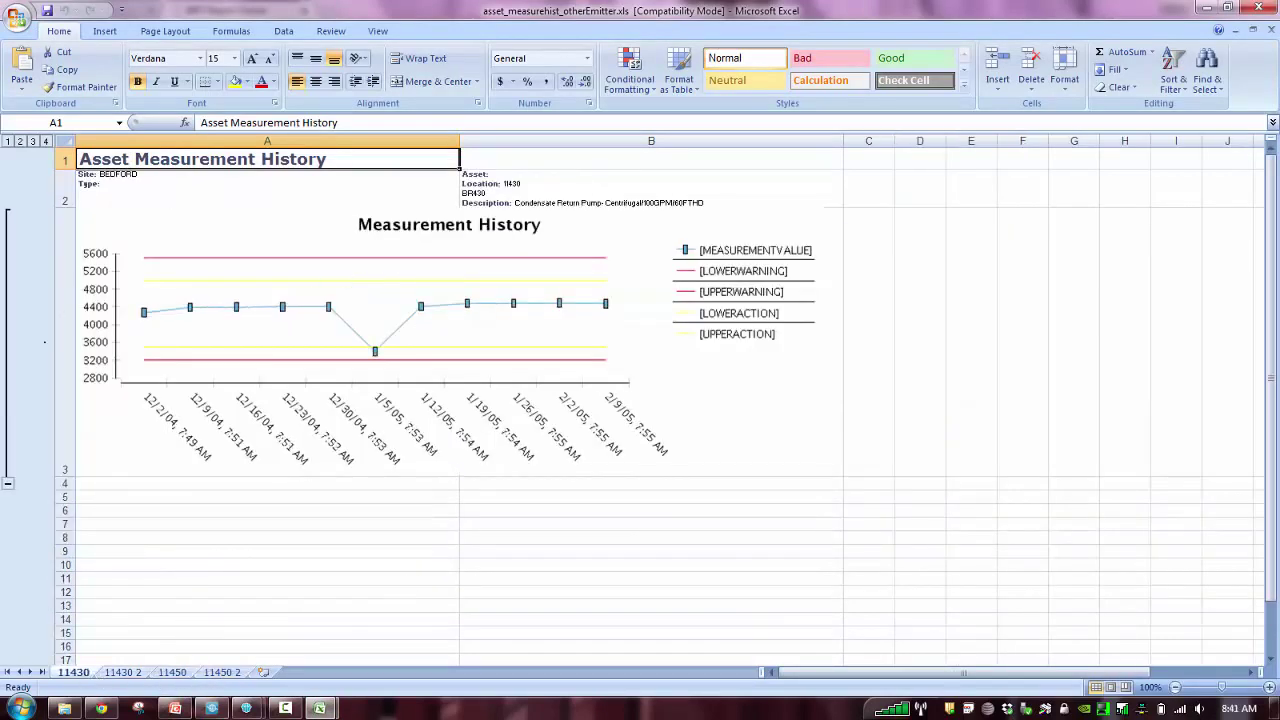
Open asset_measurehist2007.xlsx from the Downloads folder, review all four of its worksheets, and return to worksheet 11430
click(64, 708)
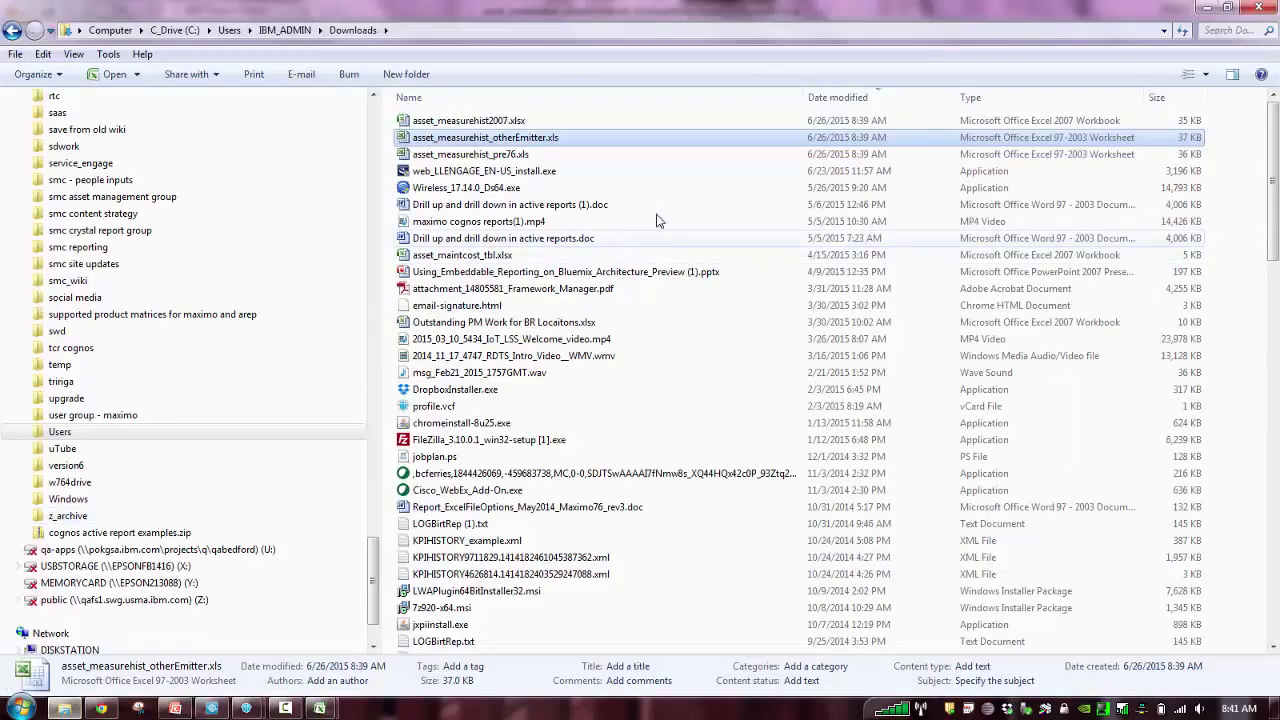
click(510, 122)
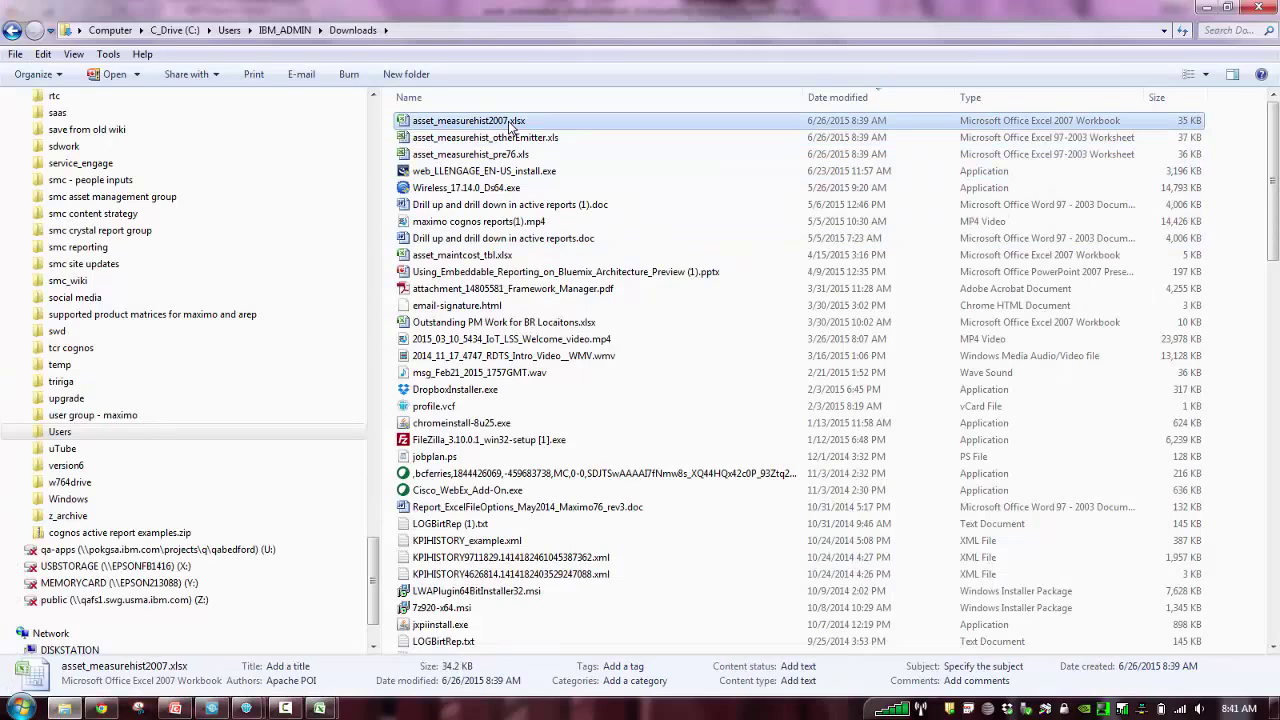
double_click(510, 122)
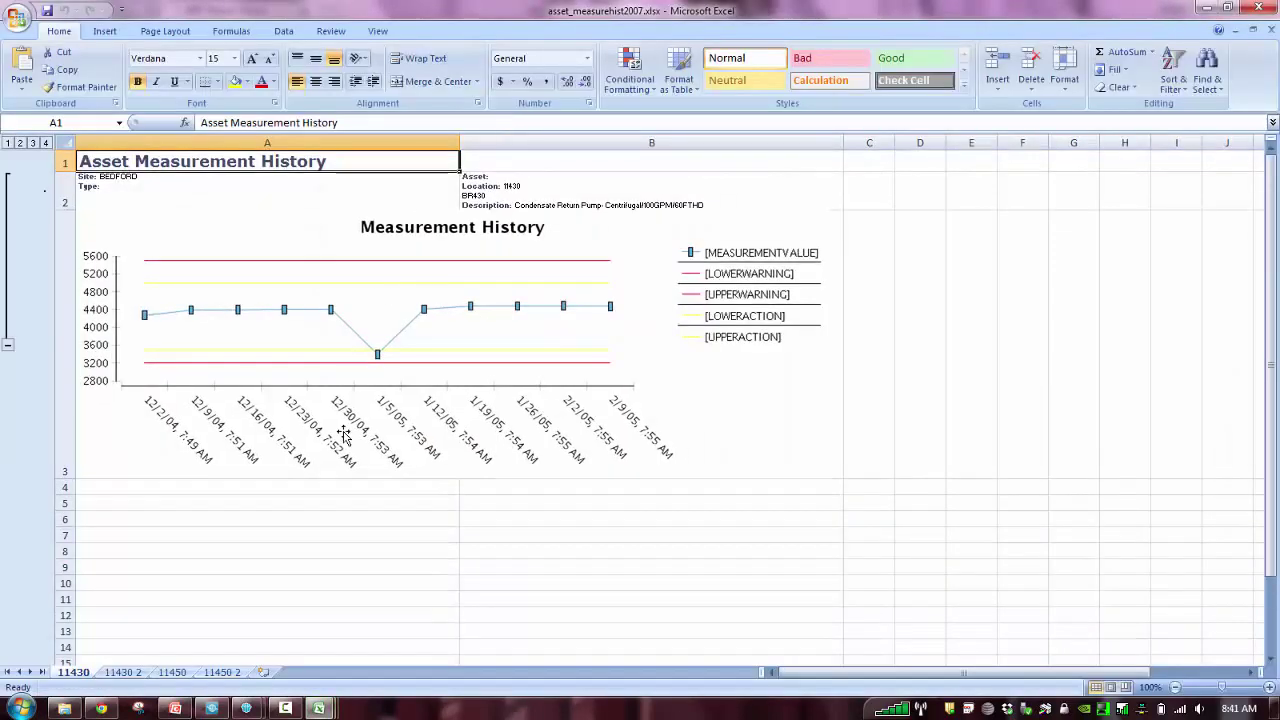
click(128, 672)
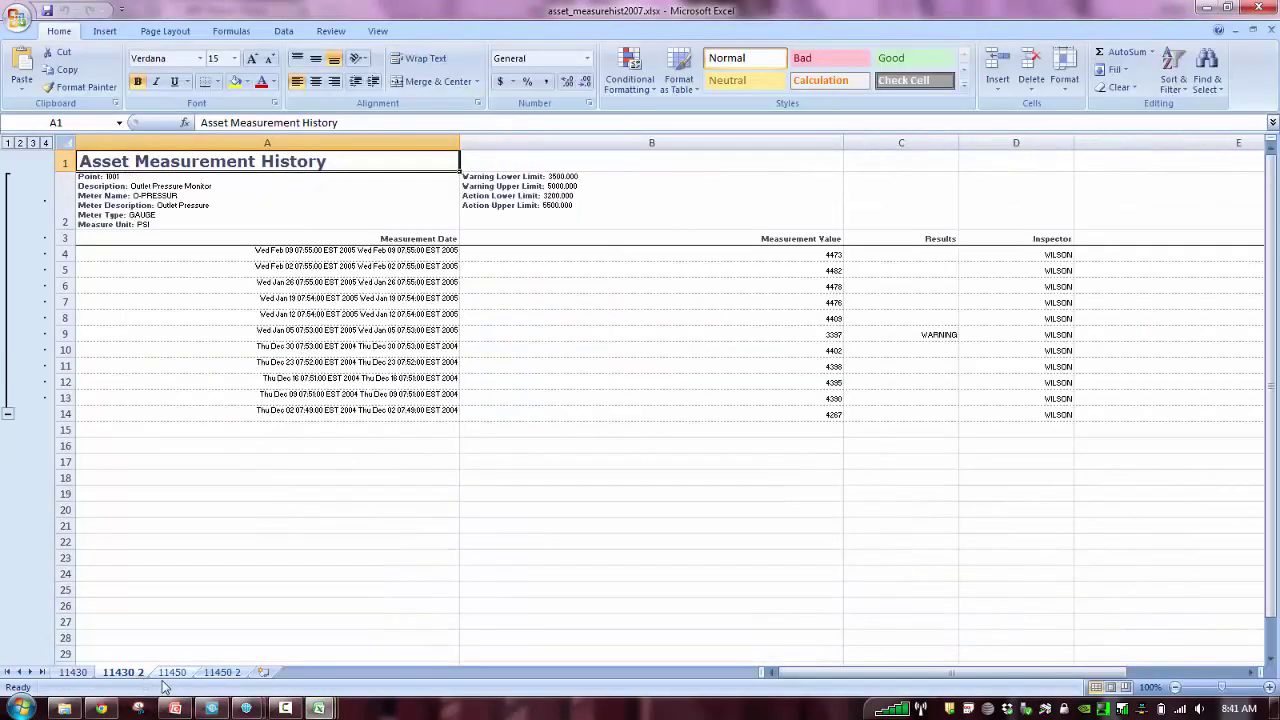
click(172, 672)
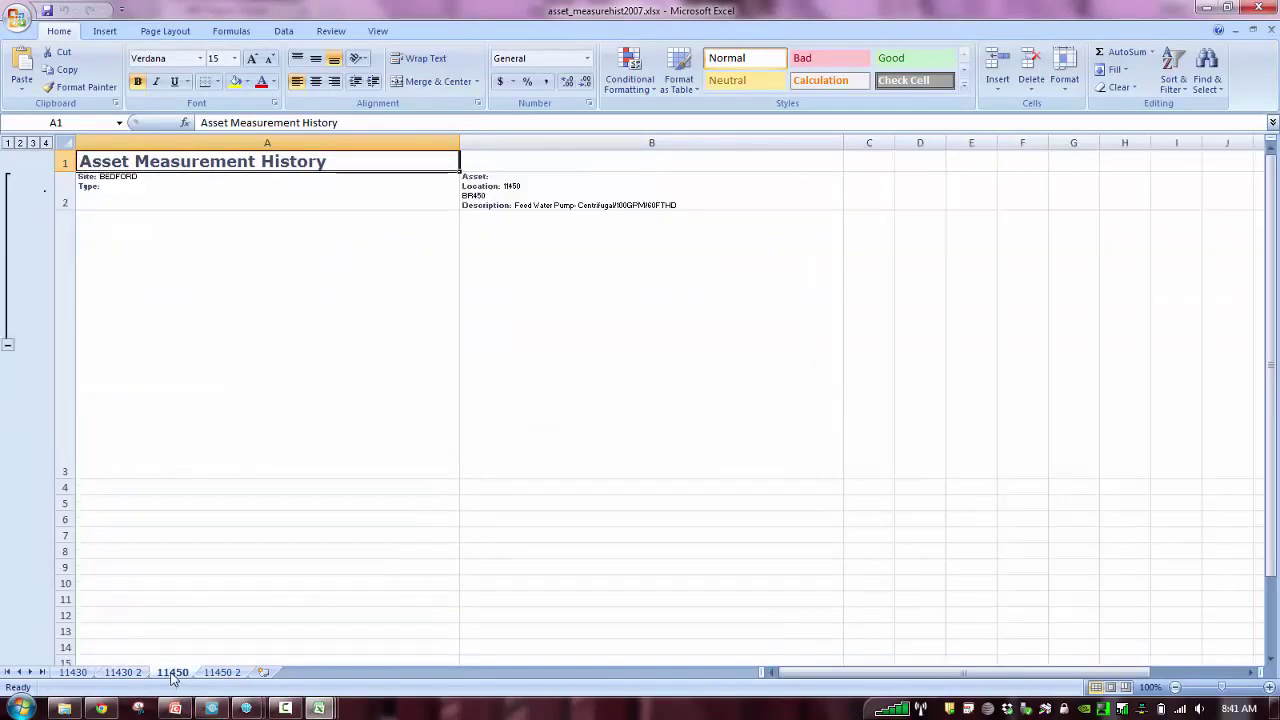
click(220, 672)
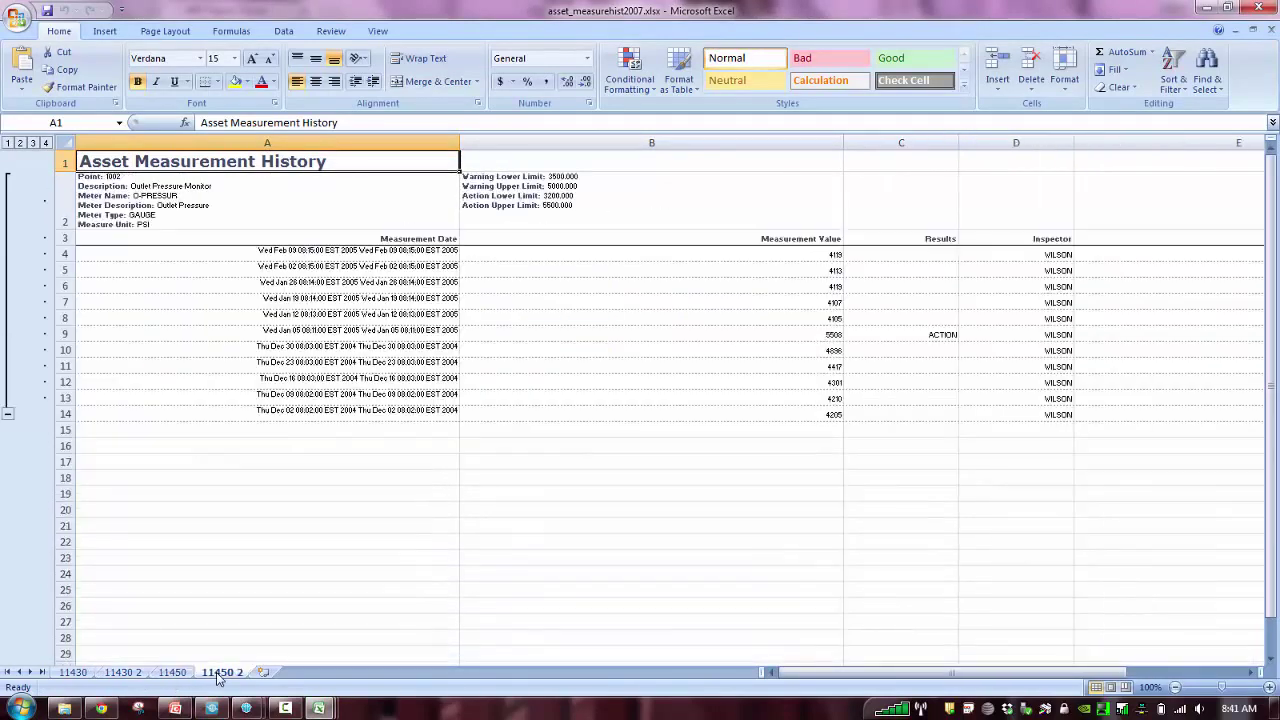
click(80, 674)
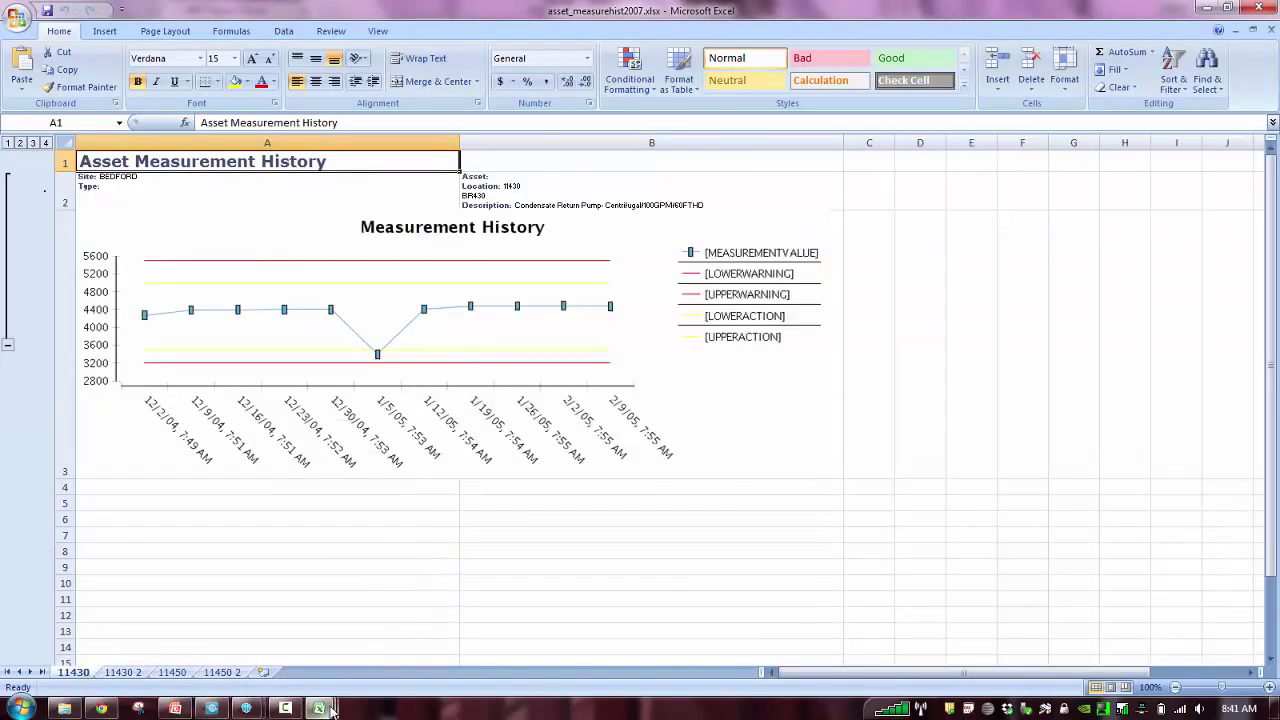
Check the exported files in the Downloads folder and return to the asset_measurehist2007.xlsx workbook in Excel
click(64, 709)
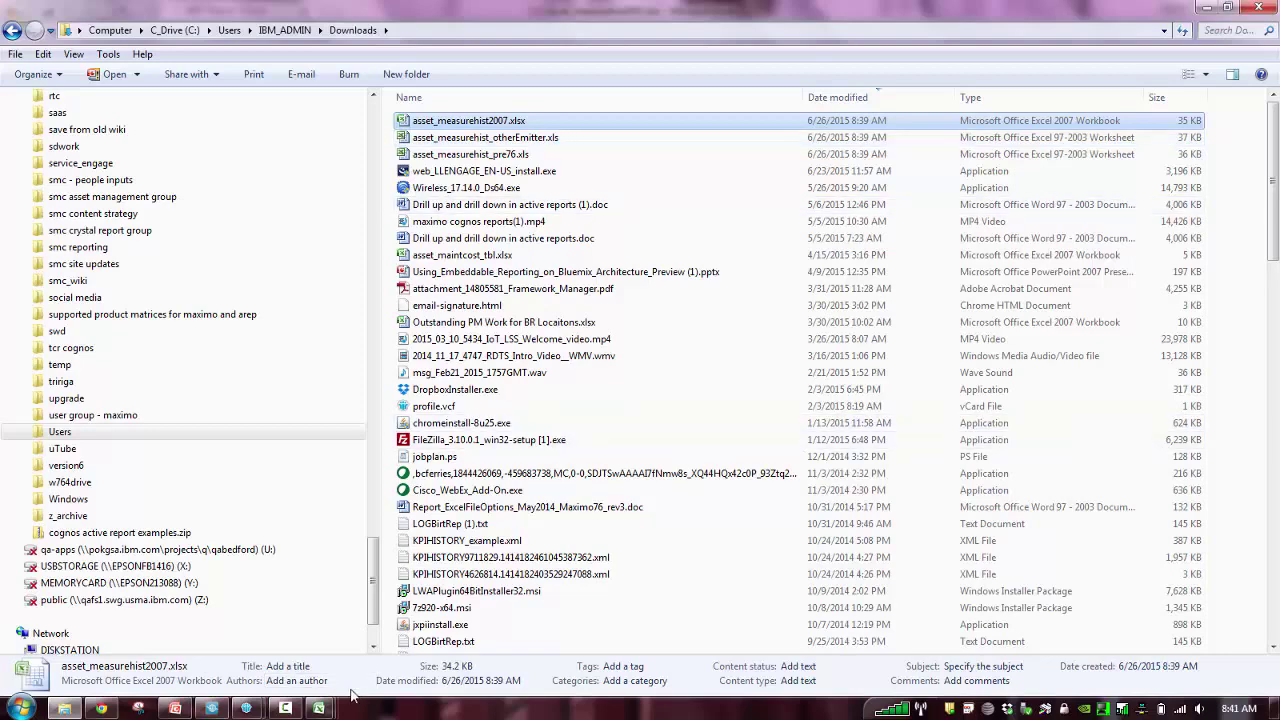
click(319, 708)
click(455, 625)
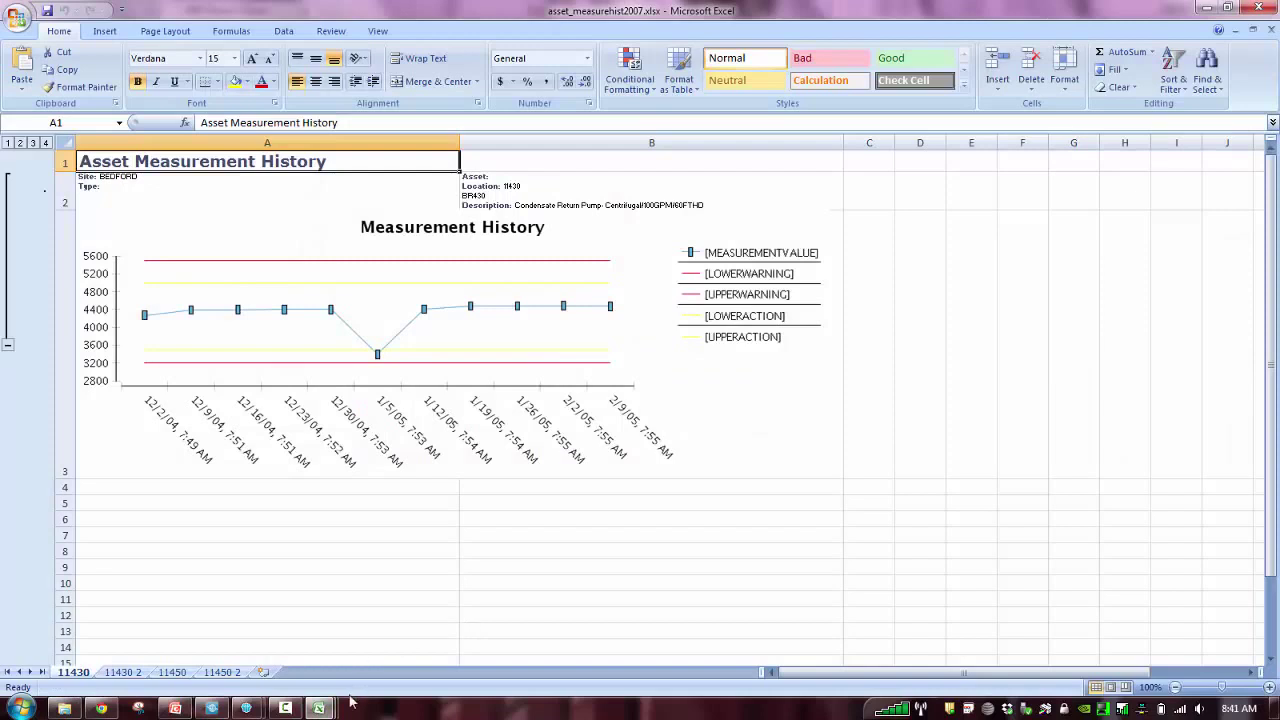
Switch to the report in Chrome, open its export dialog, and examine the available export formats
click(101, 708)
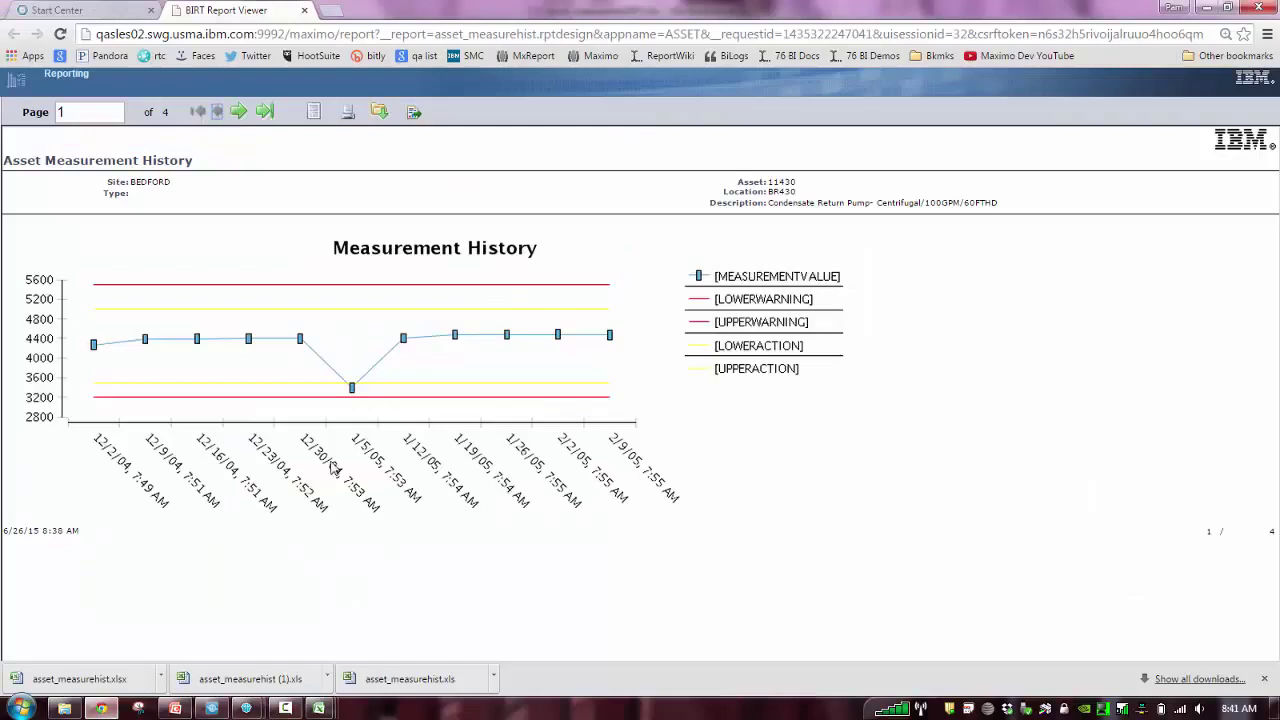
click(414, 111)
click(628, 318)
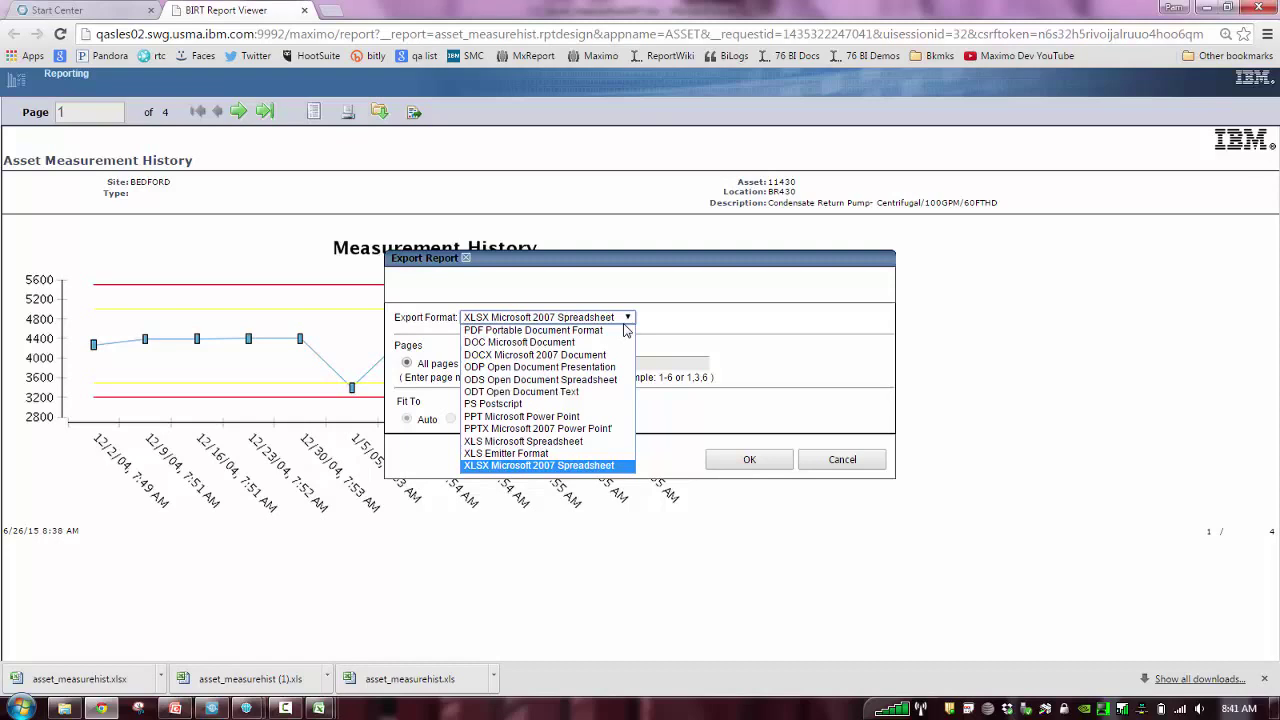
key(Down)
key(Down)
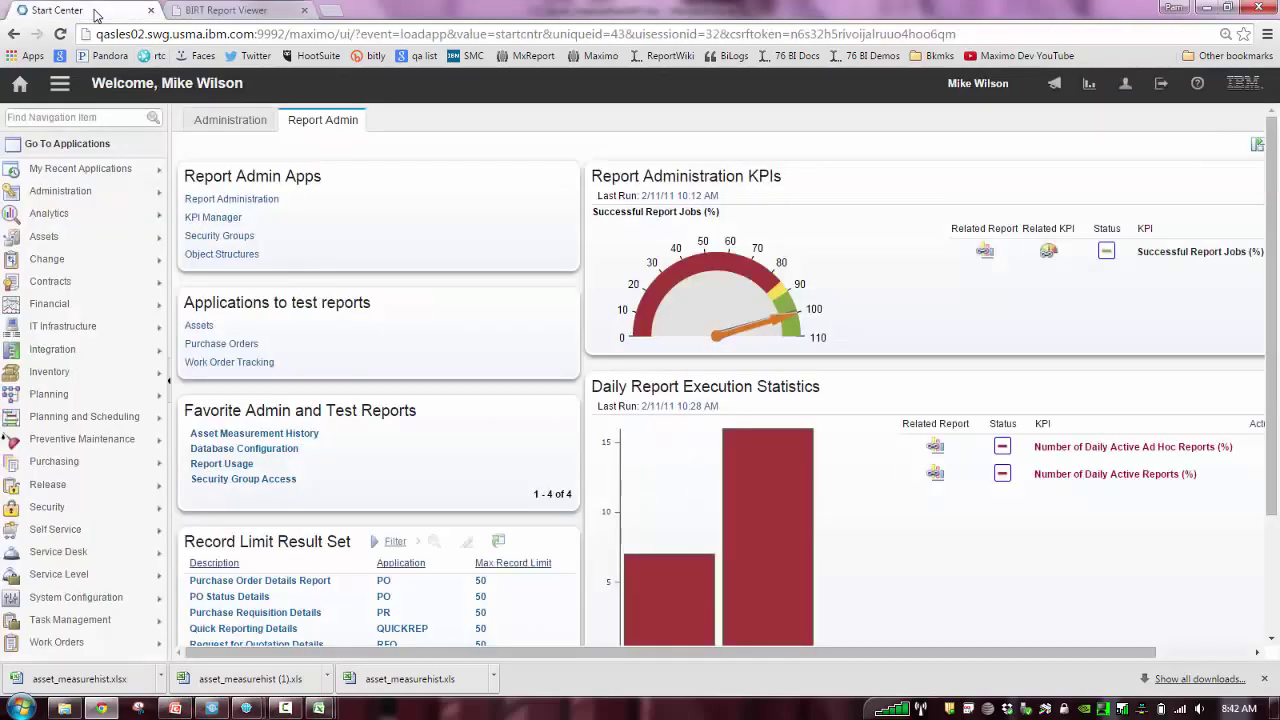
Open the Report Administration application from the Start Center and bring up its Report File Export Options
click(98, 12)
mouse_move(116, 180)
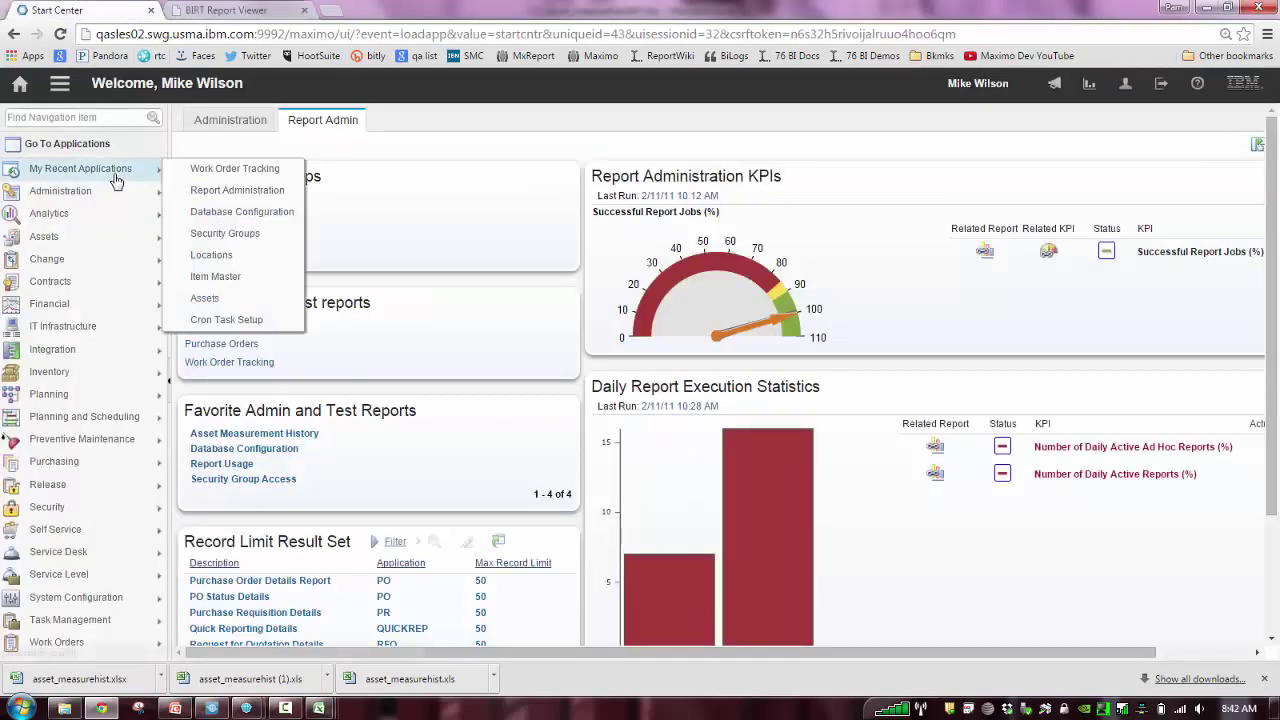
click(283, 190)
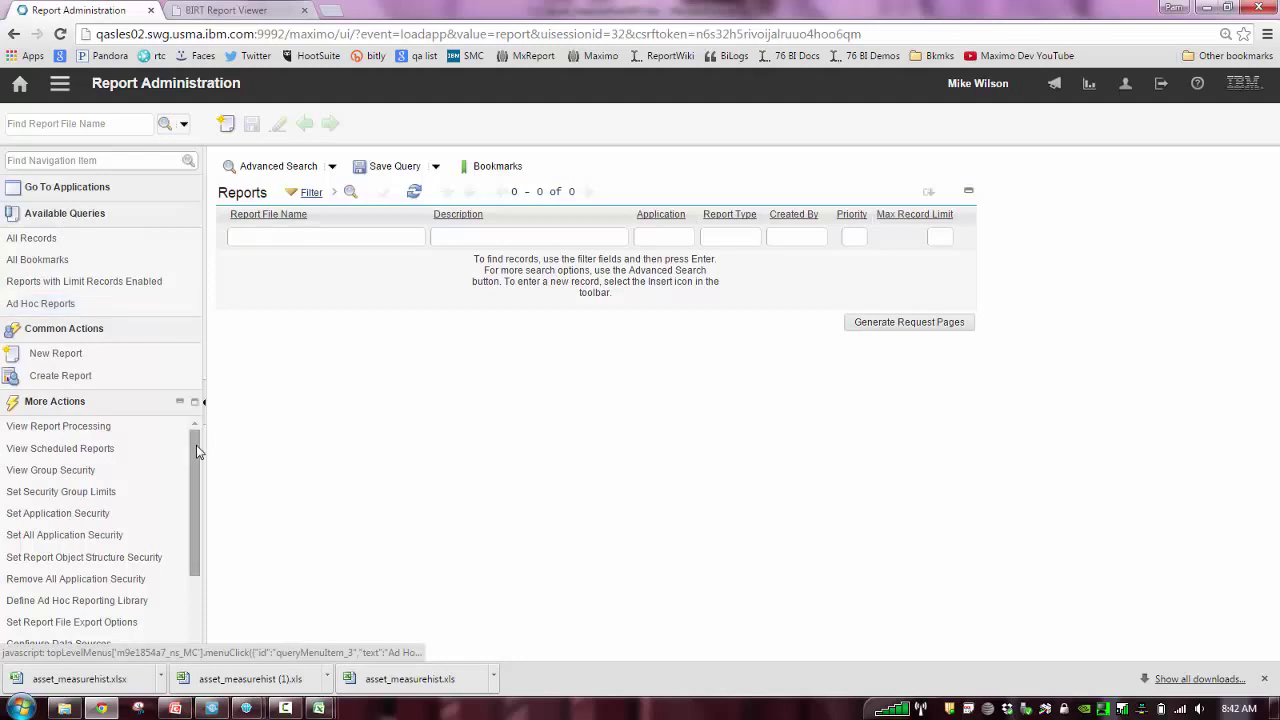
drag(196, 445, 188, 515)
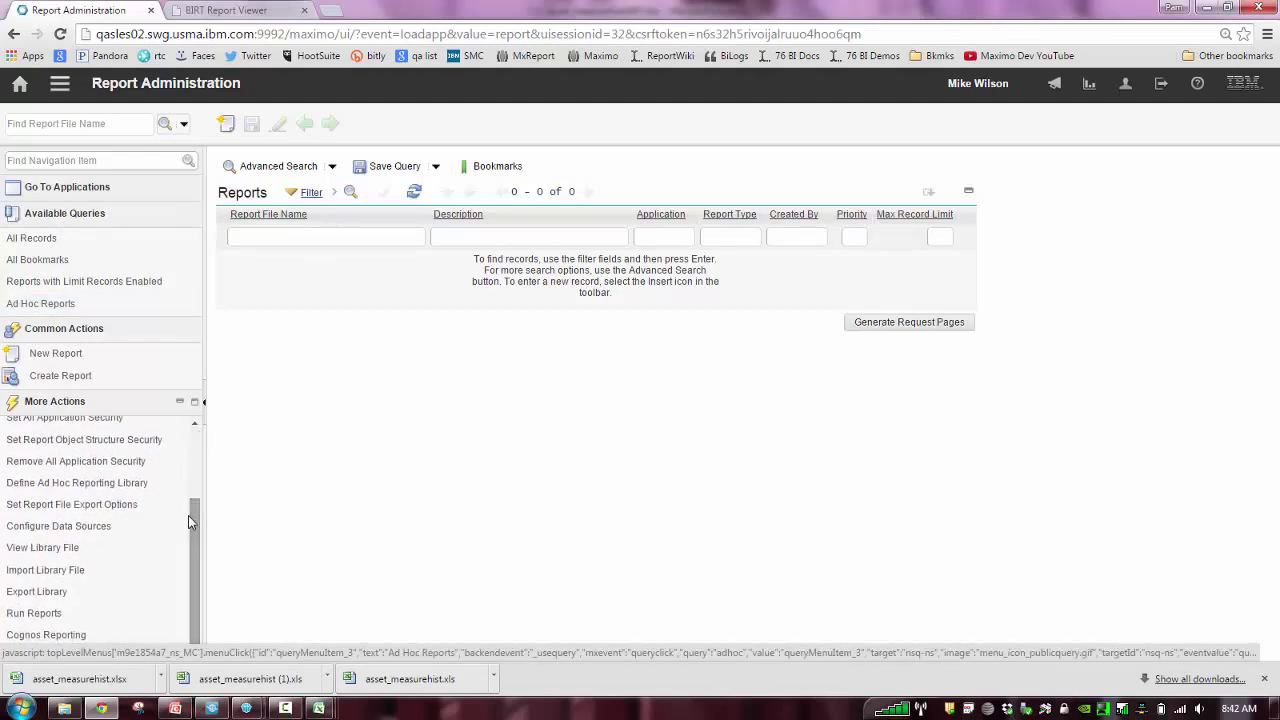
click(98, 514)
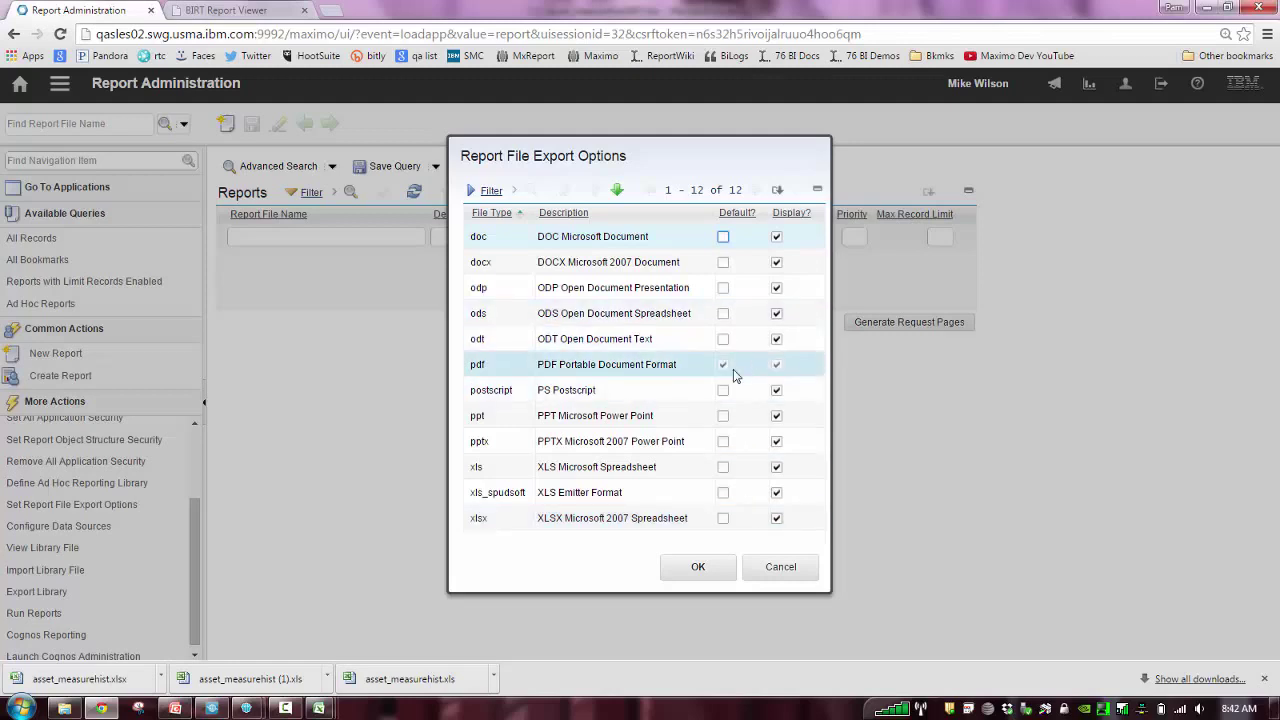
Return to the report viewer, reopen the Export Report dialog, and set the export format to PDF Portable Document Format
click(276, 12)
click(836, 462)
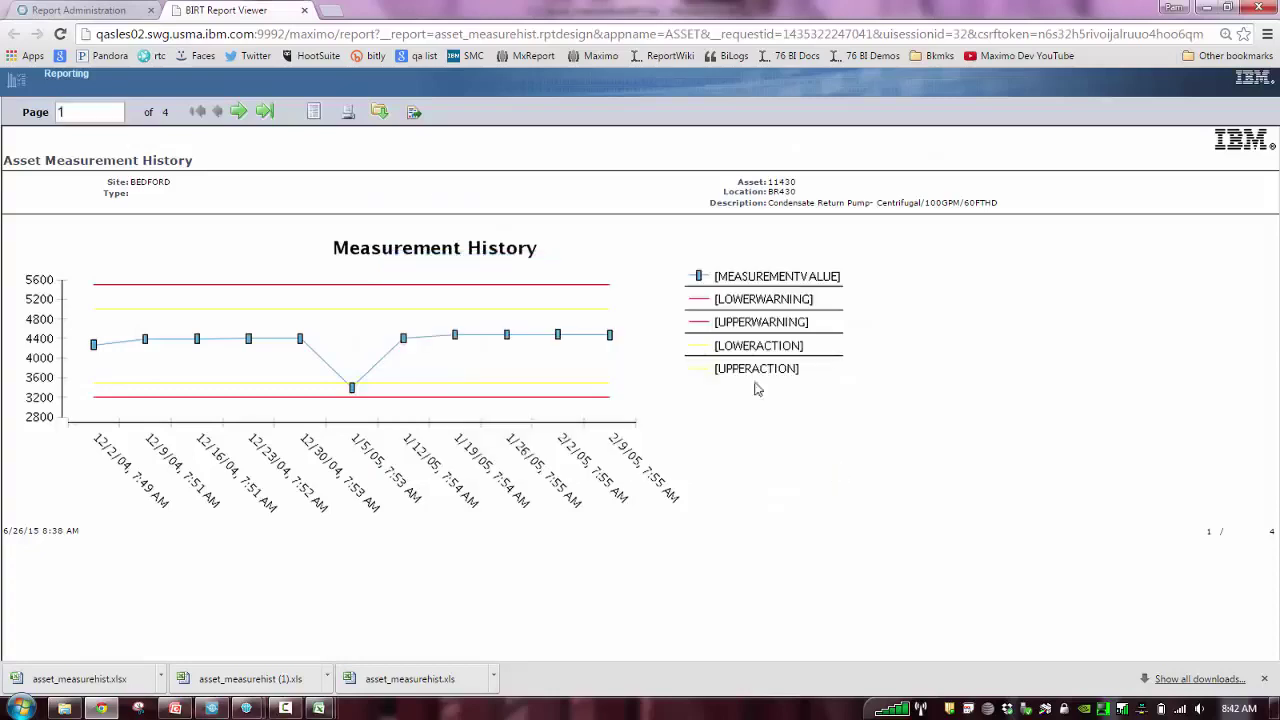
click(415, 114)
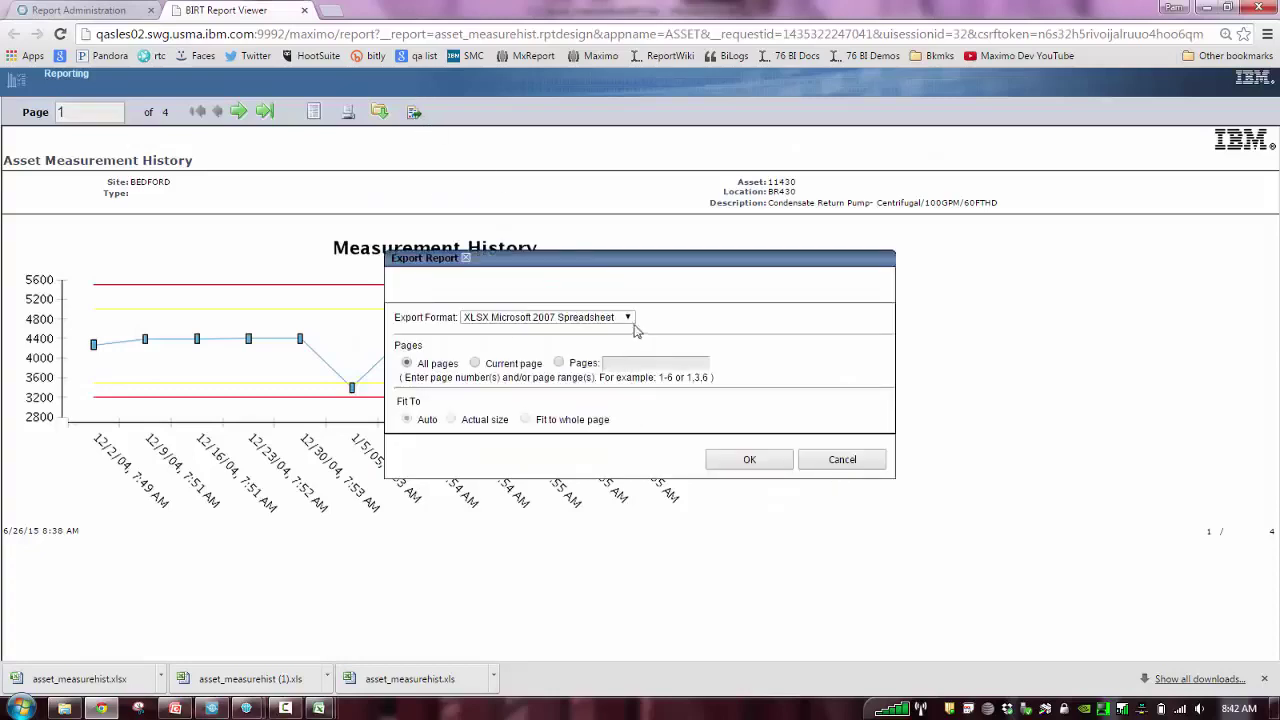
click(628, 317)
click(614, 344)
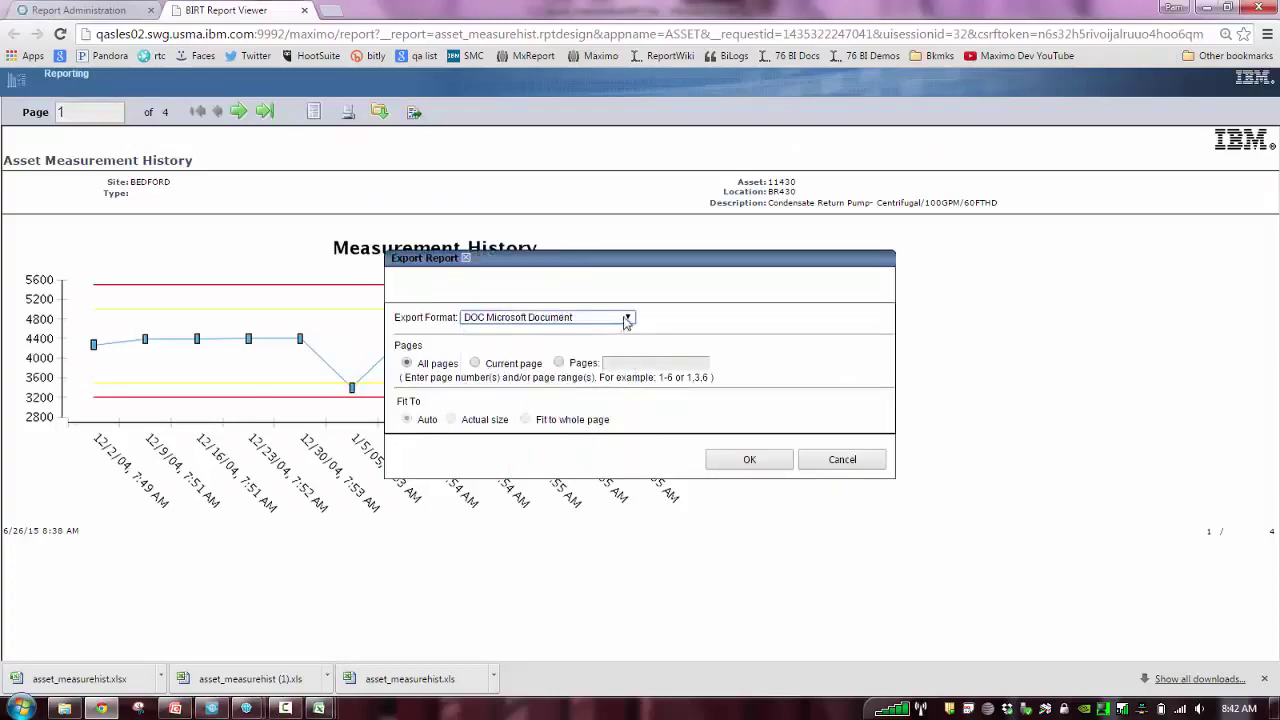
click(628, 317)
click(611, 330)
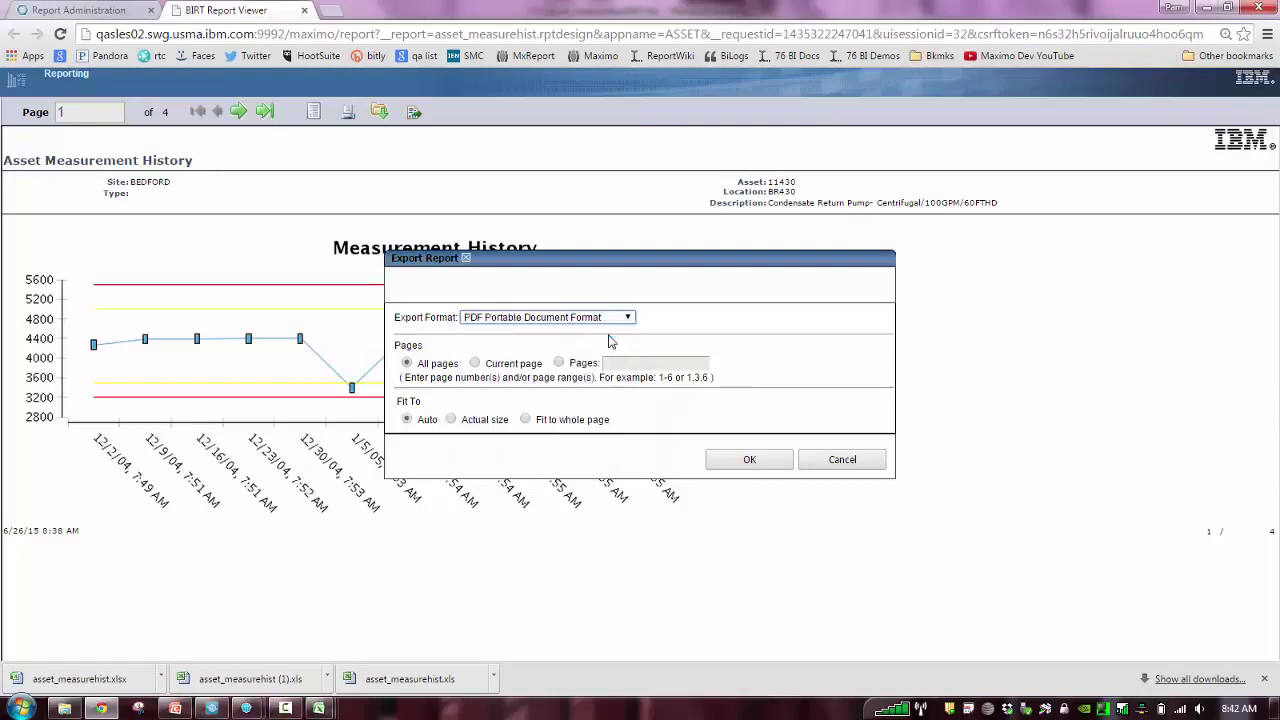
Cancel the Report File Export Options in Report Administration and examine the XLS formats offered in the report's export dialog
click(126, 12)
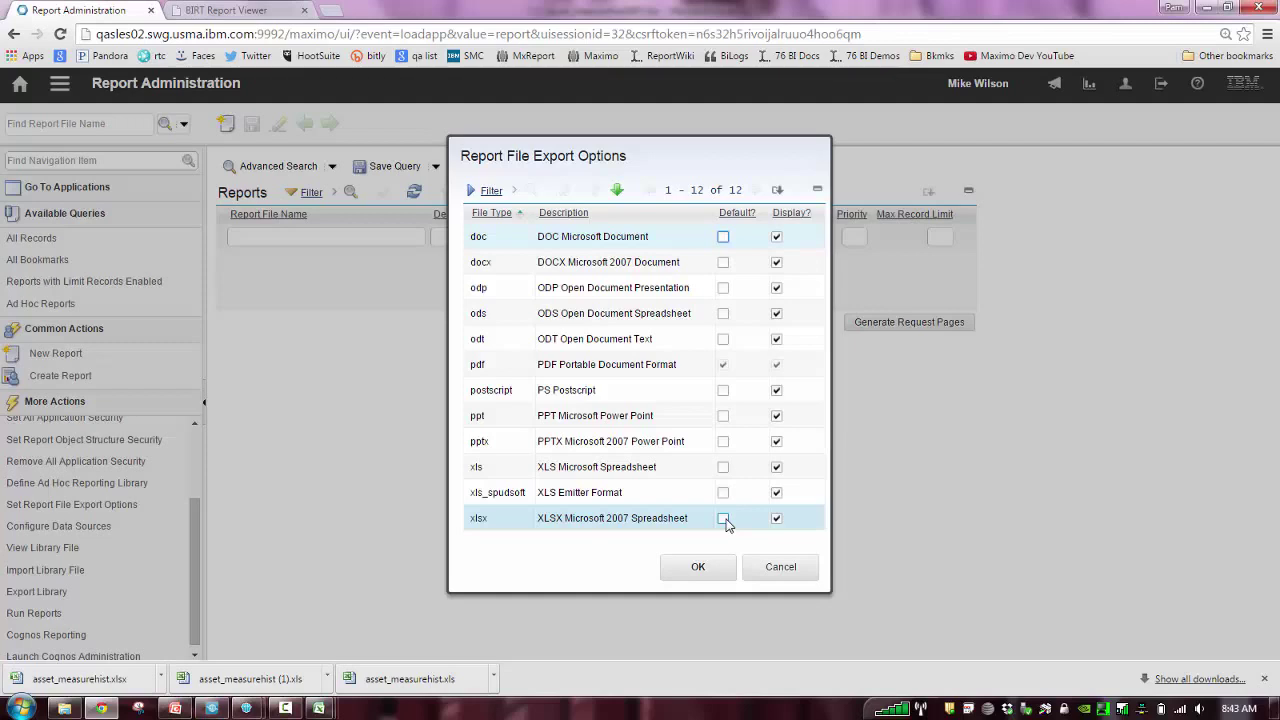
click(805, 570)
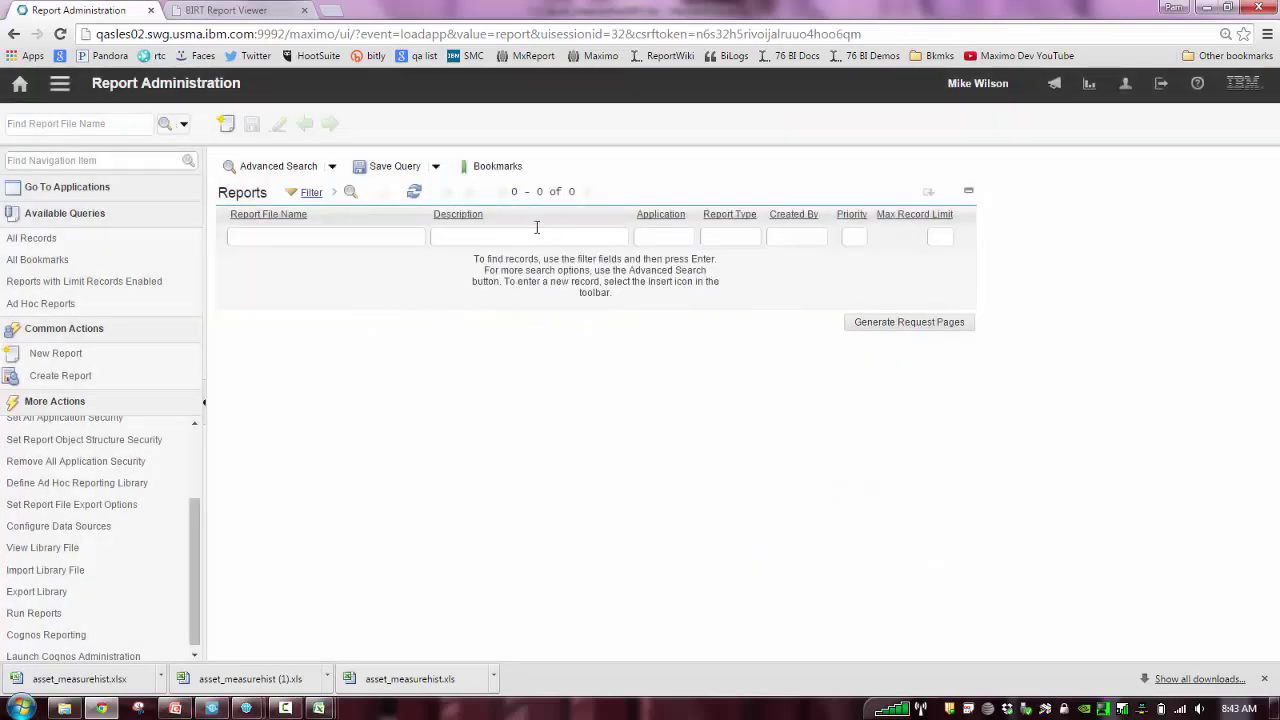
click(262, 11)
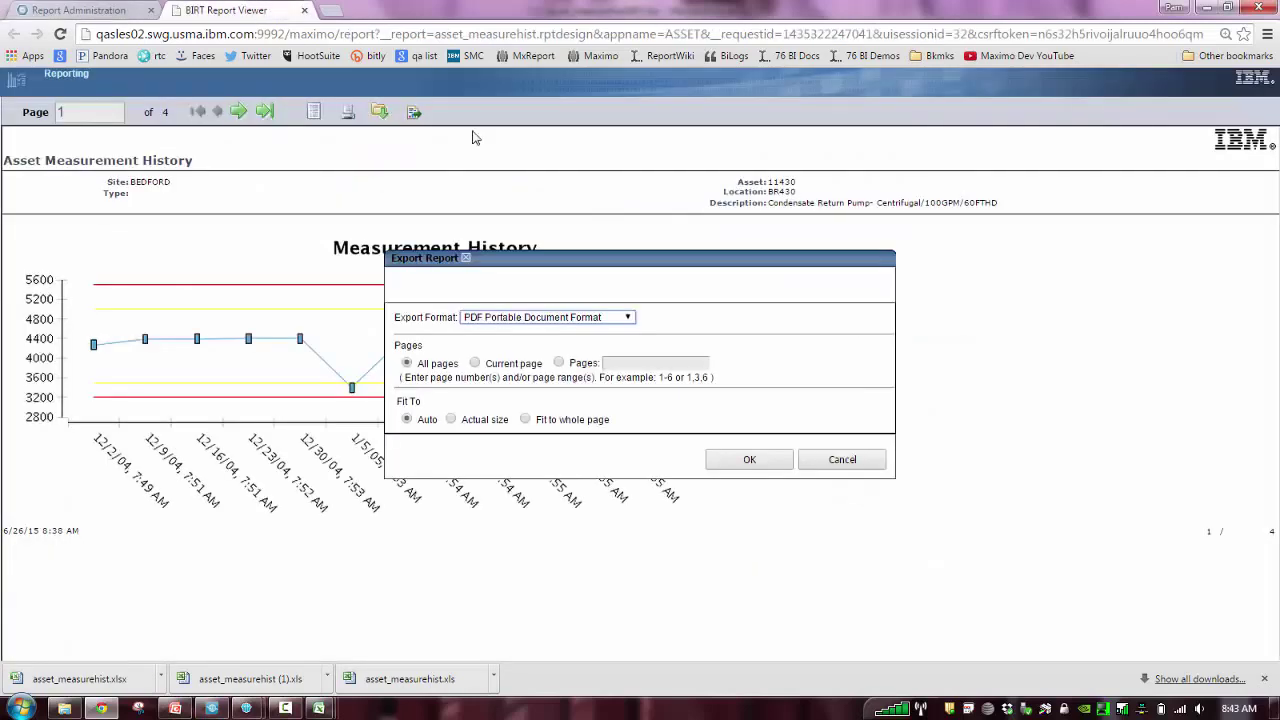
click(628, 317)
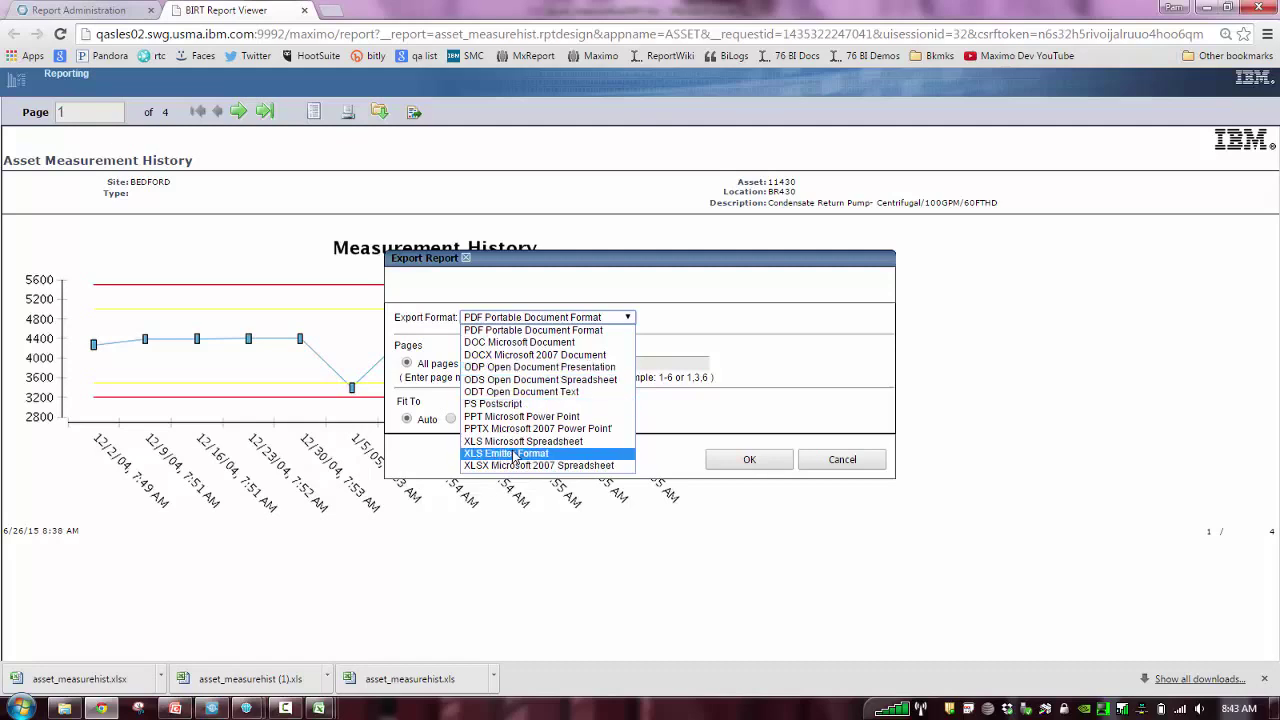
key(Up)
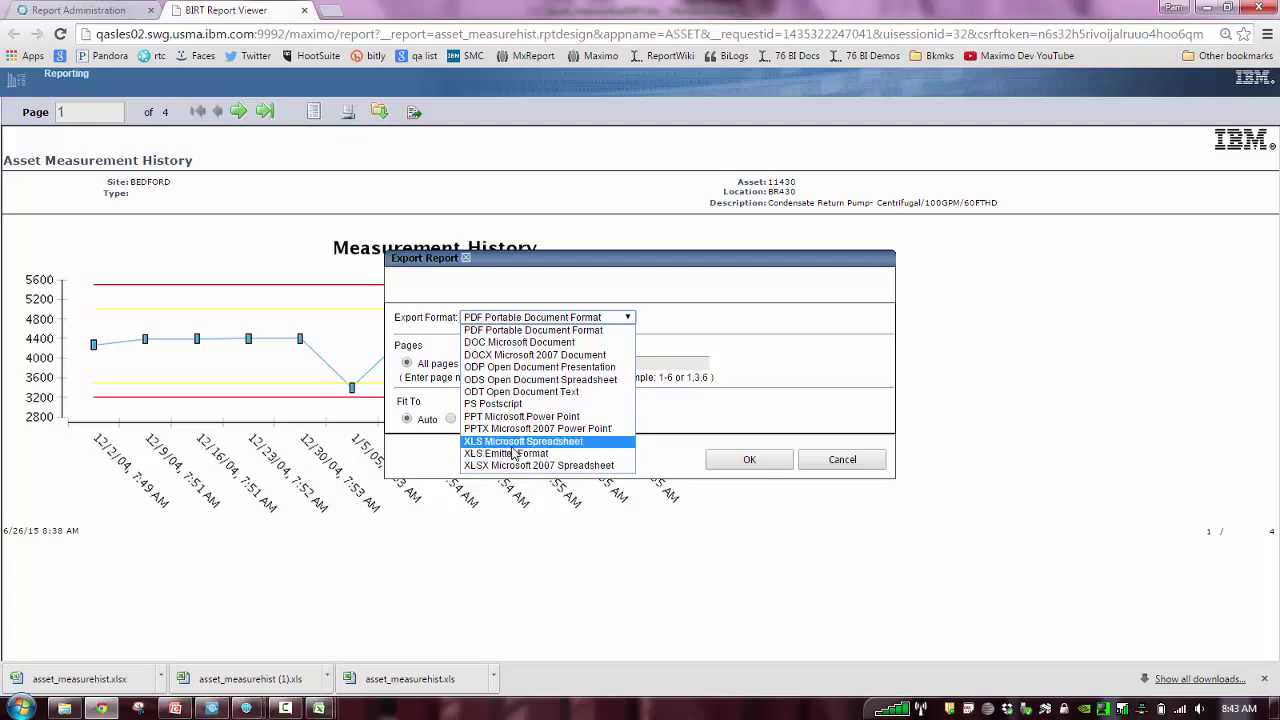